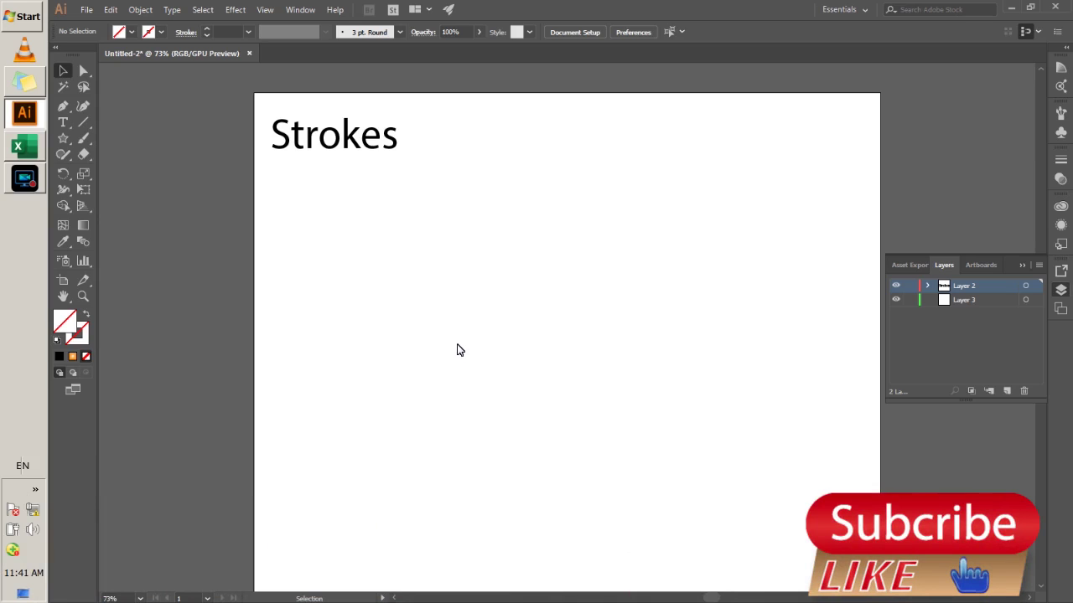
Draw a straight horizontal line below the Strokes title with the Line Segment tool
left_click(82, 122)
left_click_drag(403, 185, 718, 185)
left_click(62, 71)
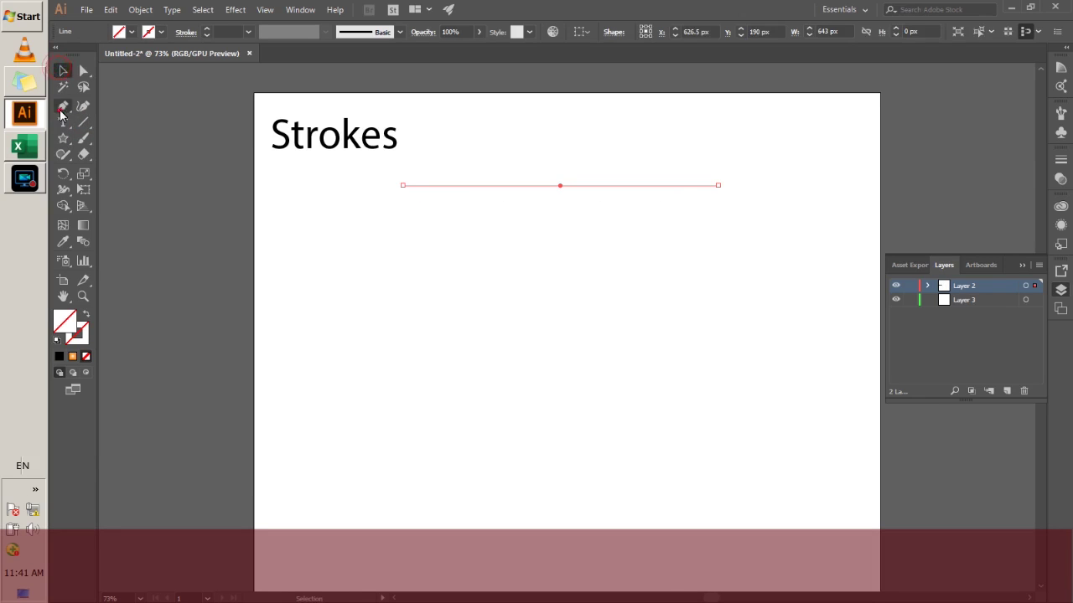
Draw a wavy S-shaped curve with the Pen tool beneath the line
left_click(62, 107)
left_click(340, 292)
left_click_drag(536, 291, 594, 350)
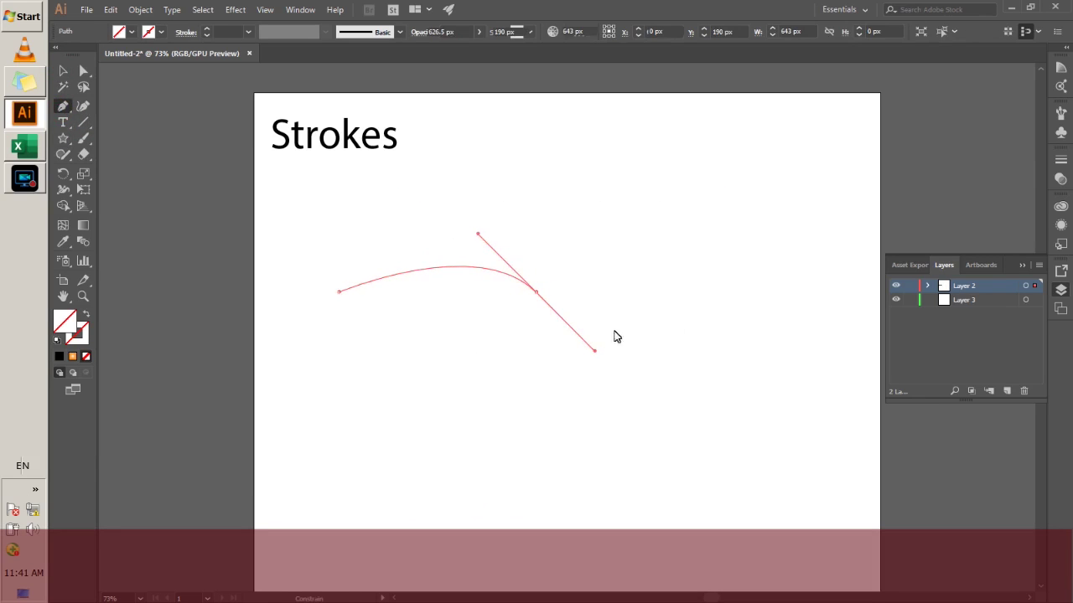
left_click_drag(725, 280, 749, 268)
Marquee-select both the straight line and the wavy curve
left_click(63, 71)
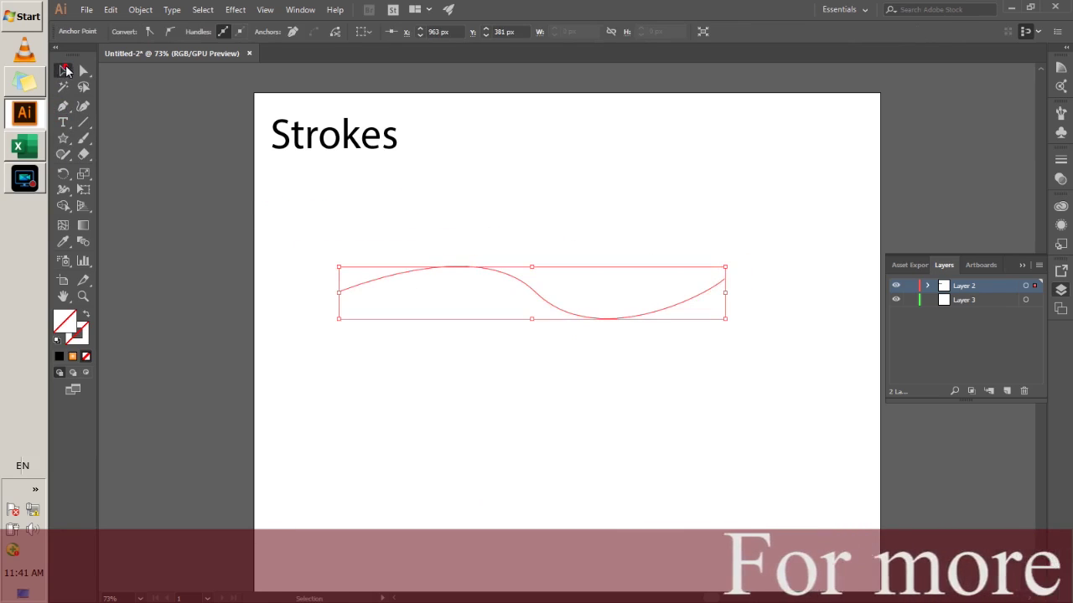
left_click(328, 299)
left_click_drag(468, 152, 566, 374)
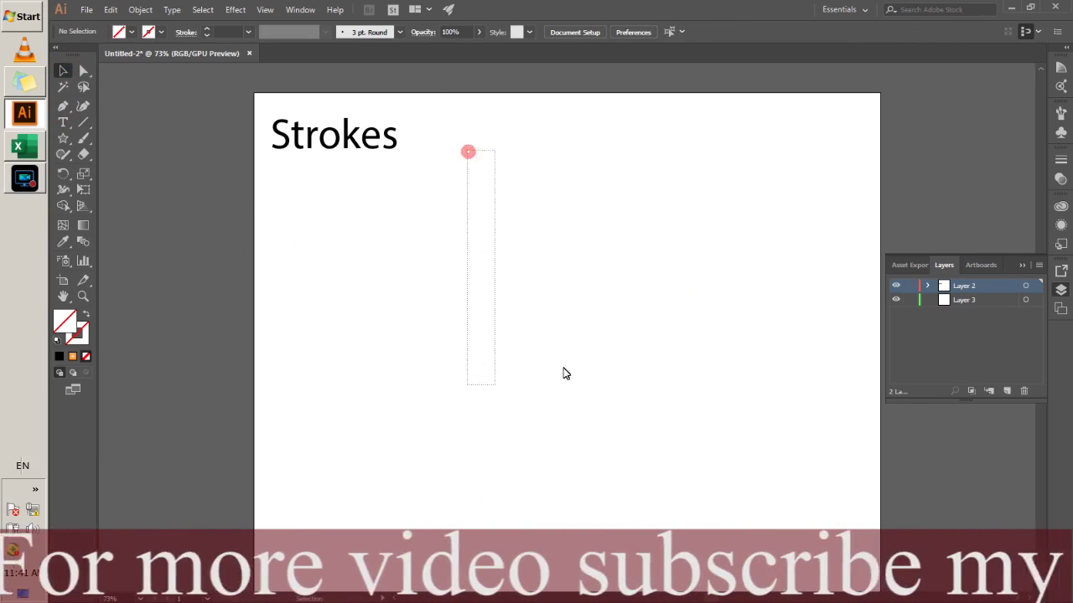
left_click(474, 104)
left_click_drag(501, 124, 513, 471)
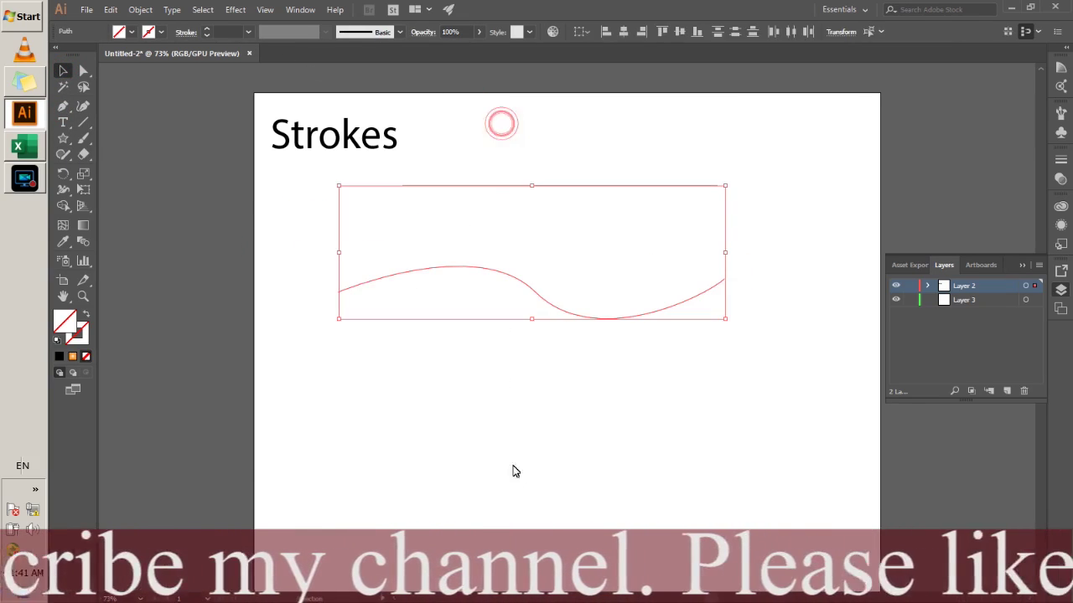
Give the line and curve a red stroke, raising the weight through 5 and 10 to 14 pt
left_click(160, 32)
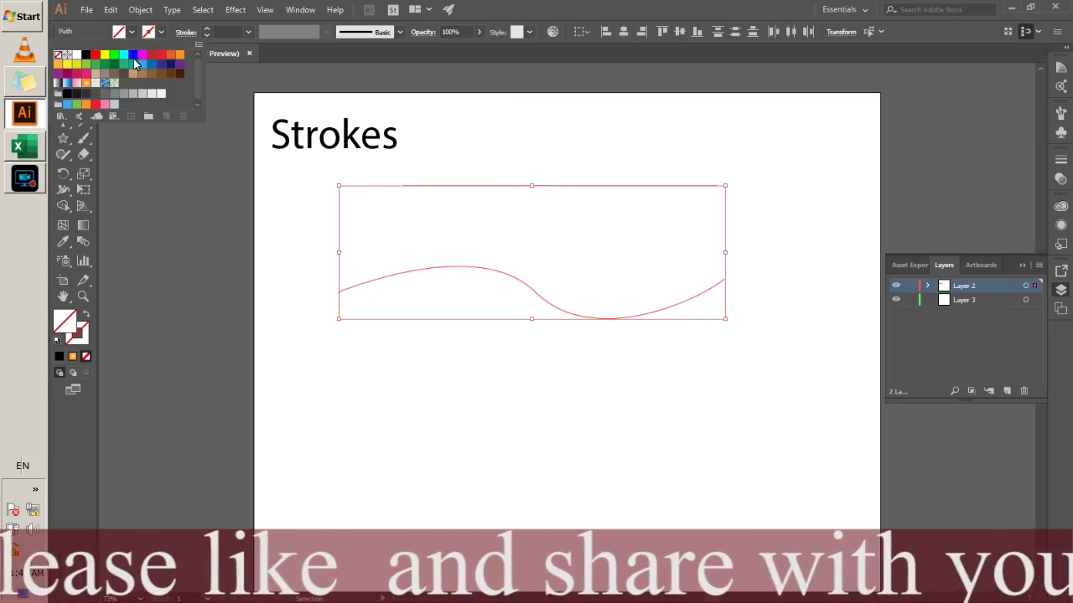
left_click(160, 54)
left_click(248, 31)
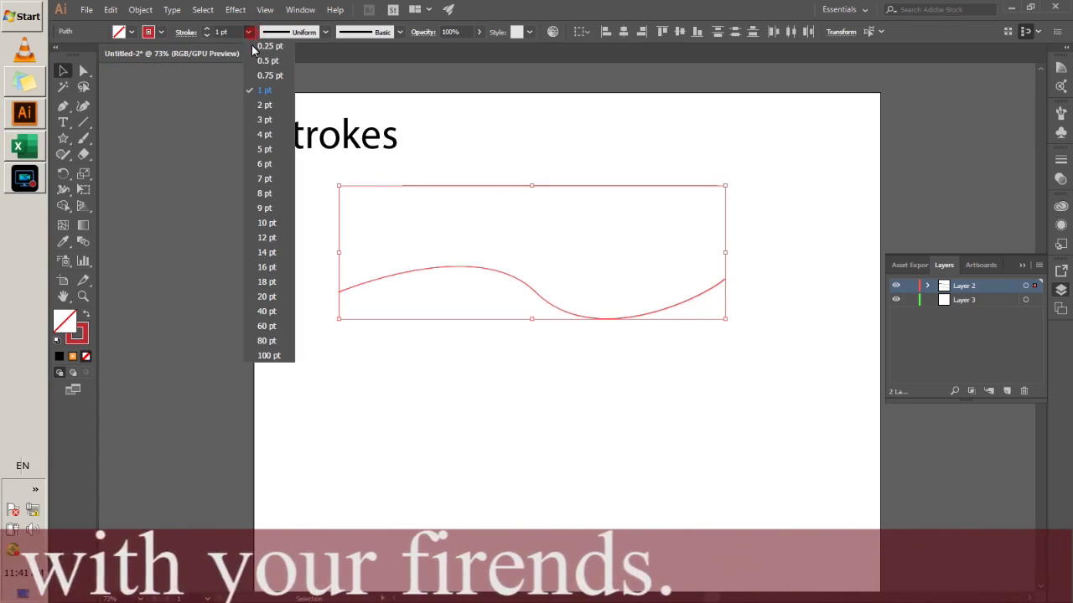
left_click(264, 149)
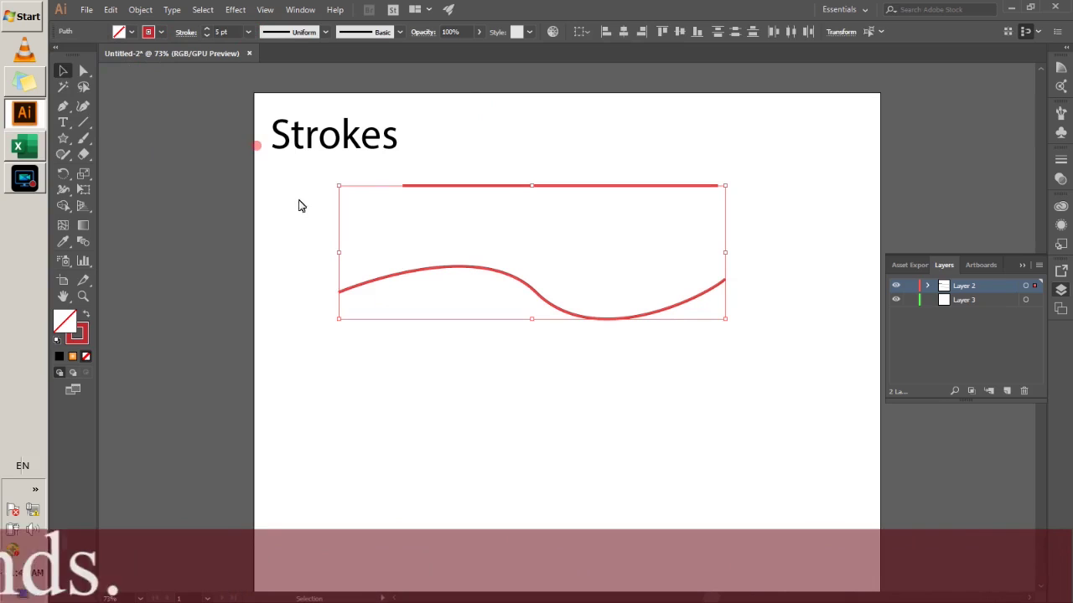
left_click(248, 32)
left_click(260, 219)
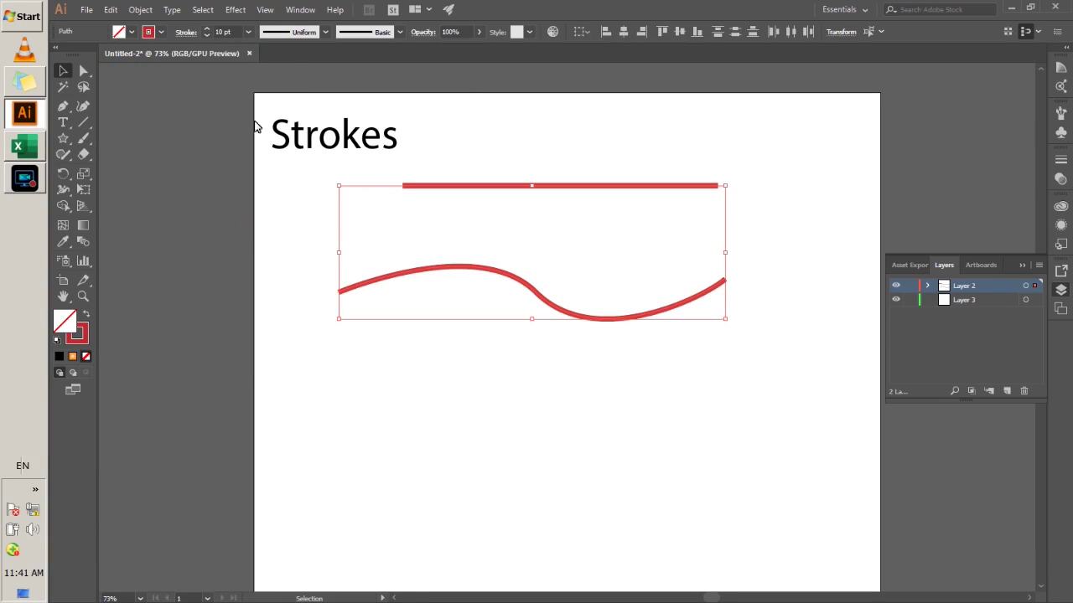
left_click(248, 32)
left_click(265, 251)
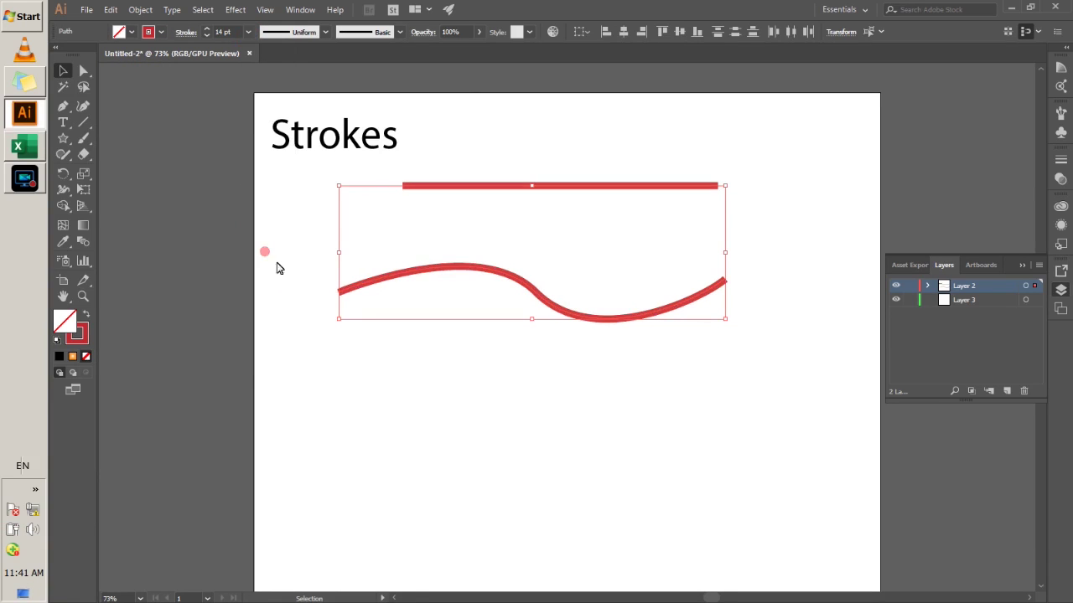
left_click(177, 202)
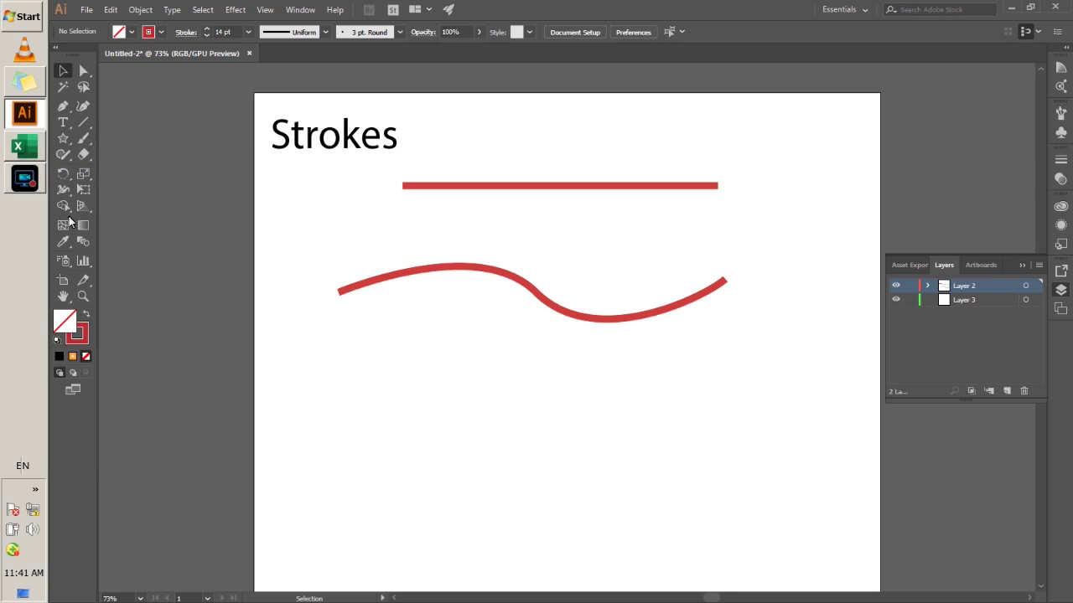
Draw a star at the lower left and a rounded rectangle beside it
left_click(64, 144)
left_click(326, 400)
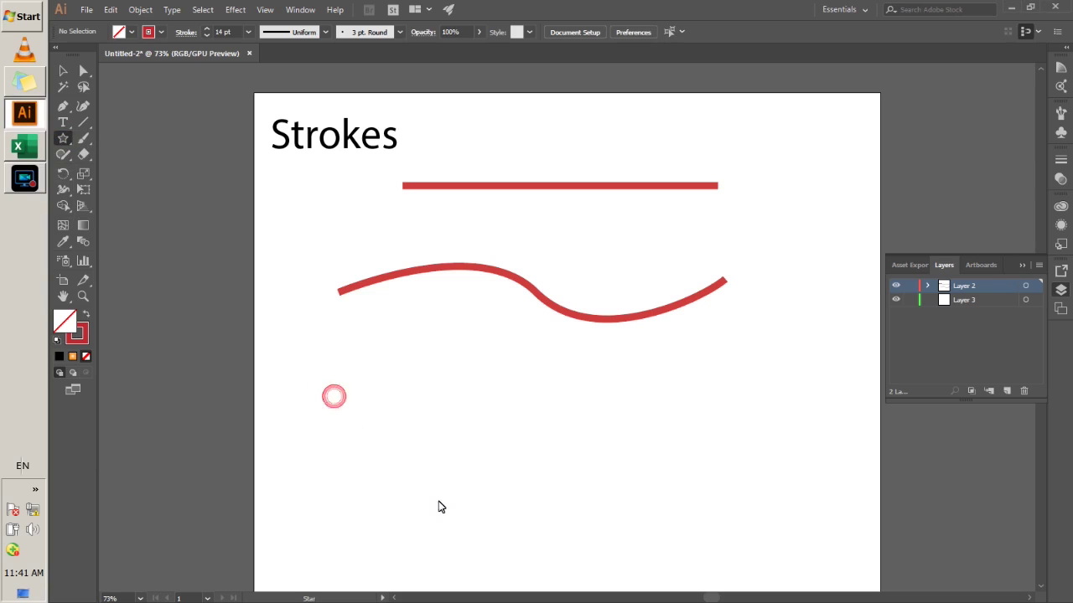
left_click_drag(330, 406, 369, 446)
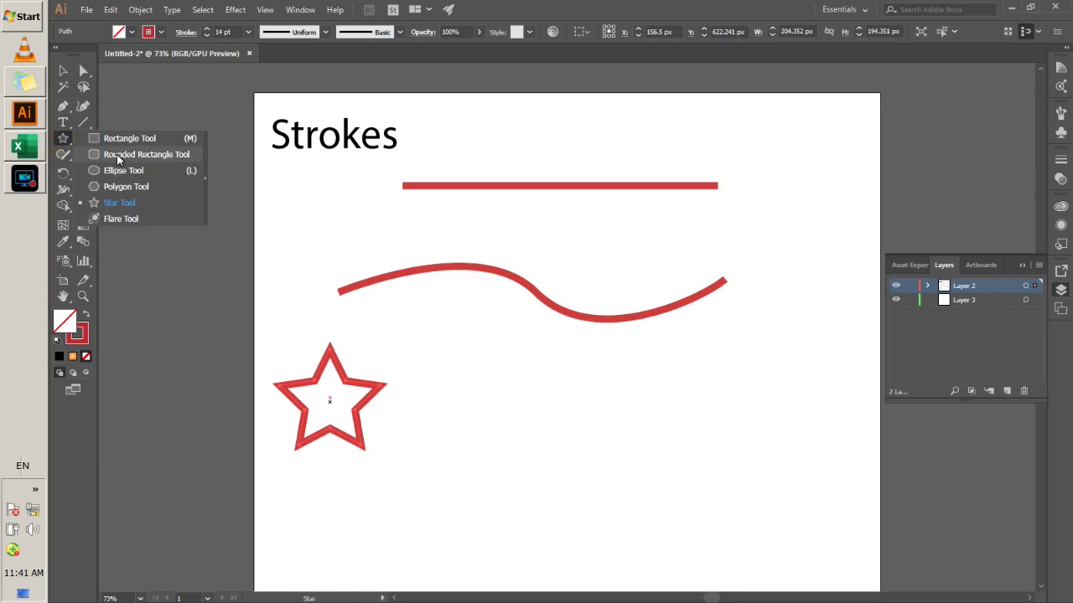
left_click_drag(61, 141, 117, 155)
mouse_move(485, 361)
left_mouse_down()
mouse_move(577, 459)
mouse_move(630, 461)
left_mouse_up()
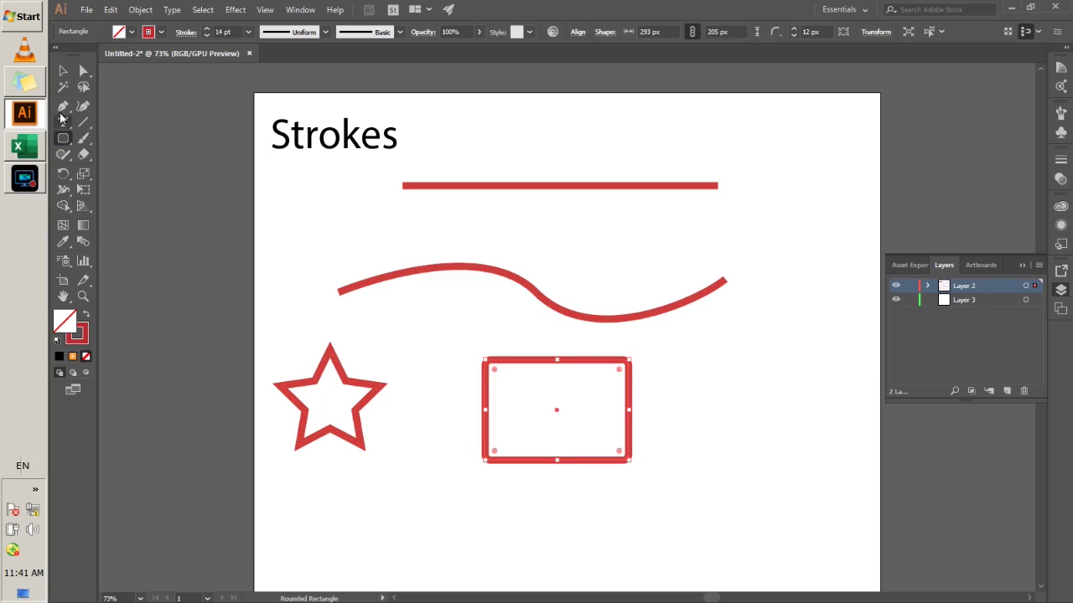
Draw a square and a circle, then return to the Selection tool
left_click_drag(68, 146, 142, 145)
left_click_drag(717, 361, 833, 477)
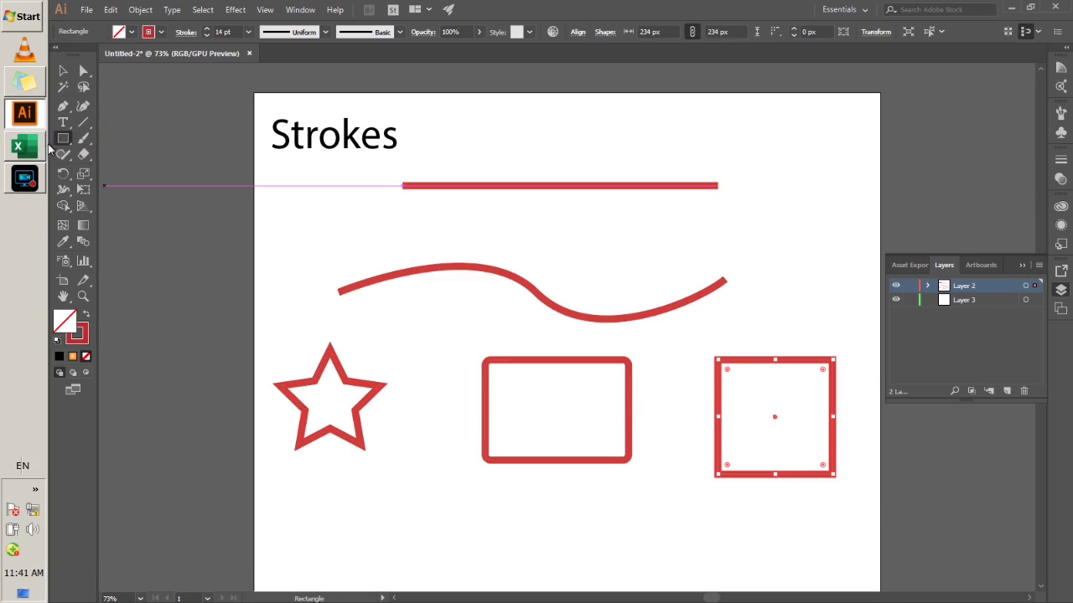
left_click_drag(62, 138, 116, 171)
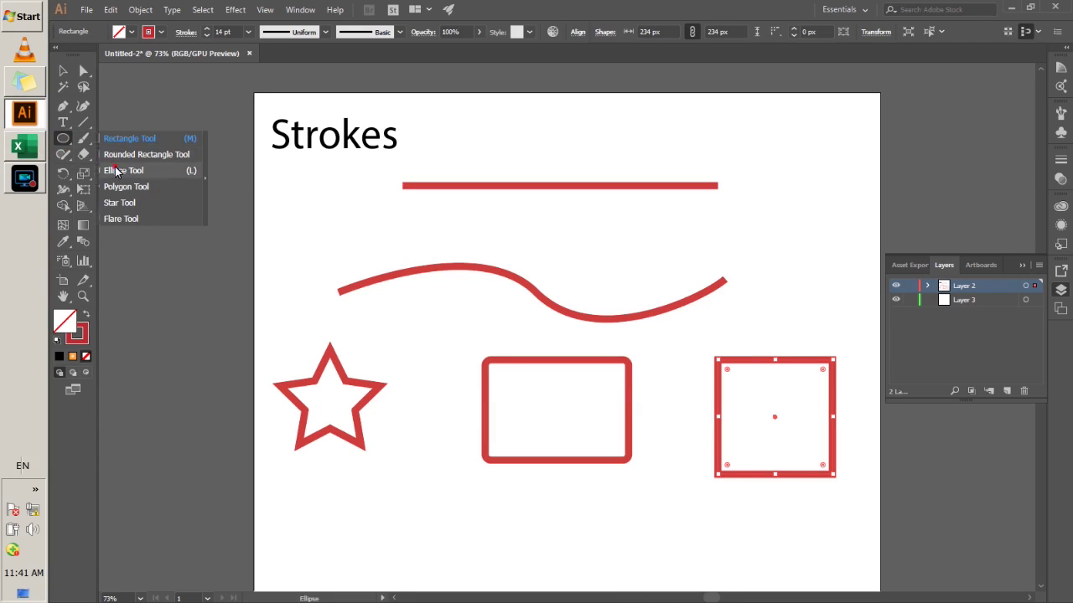
scroll(472, 349, "down", 2)
scroll(472, 350, "down", 1)
mouse_move(391, 384)
left_mouse_down()
mouse_move(491, 498)
mouse_move(511, 493)
left_mouse_up()
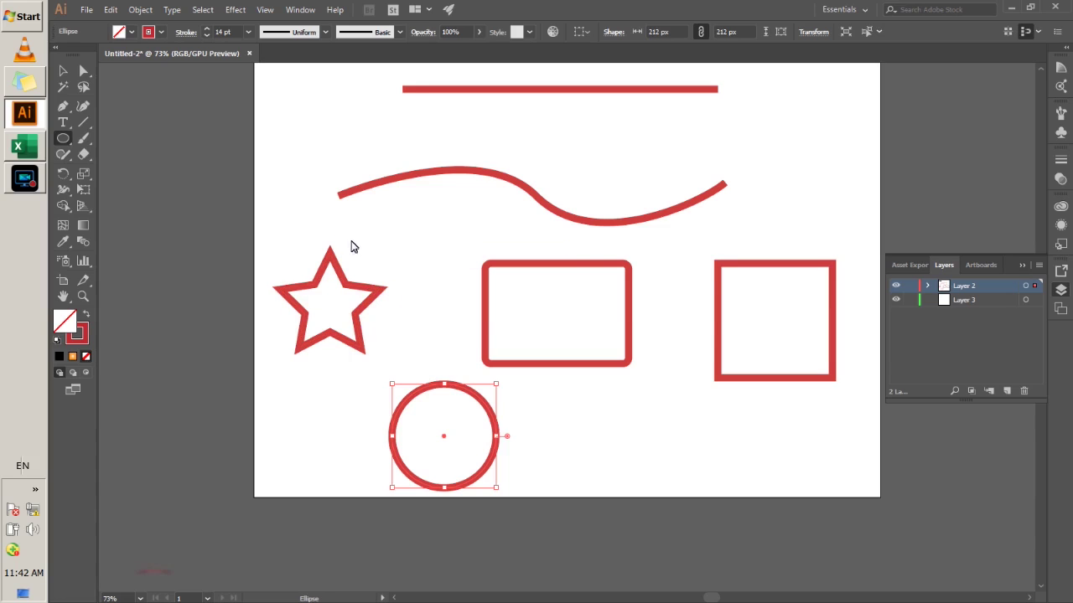
scroll(599, 285, "up", 2)
key("v")
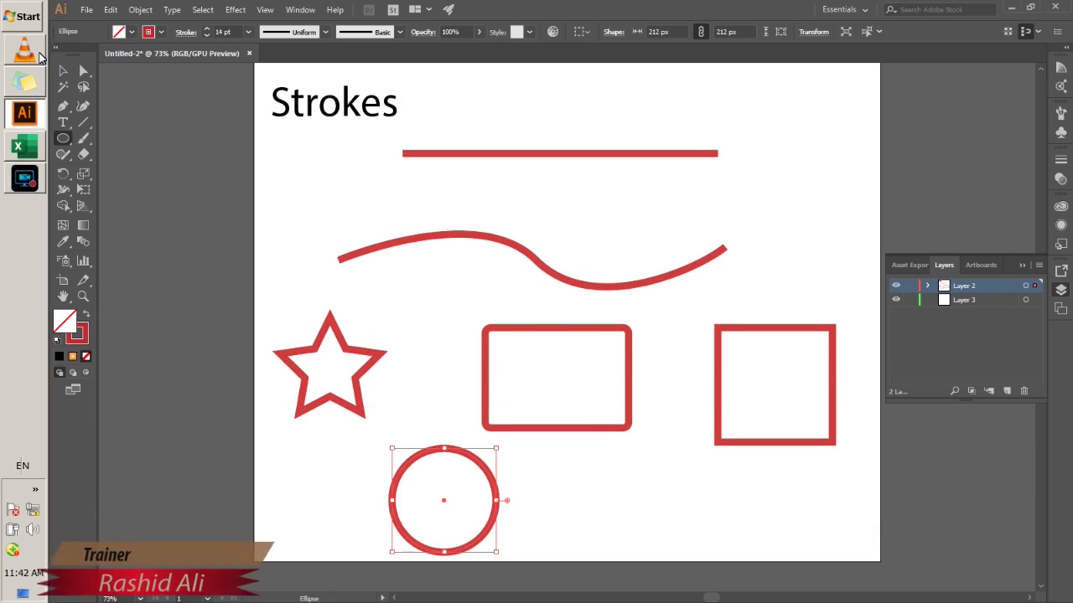
Select the top horizontal line and try stroke weights of 0.25 pt and 10 pt
left_click(564, 107)
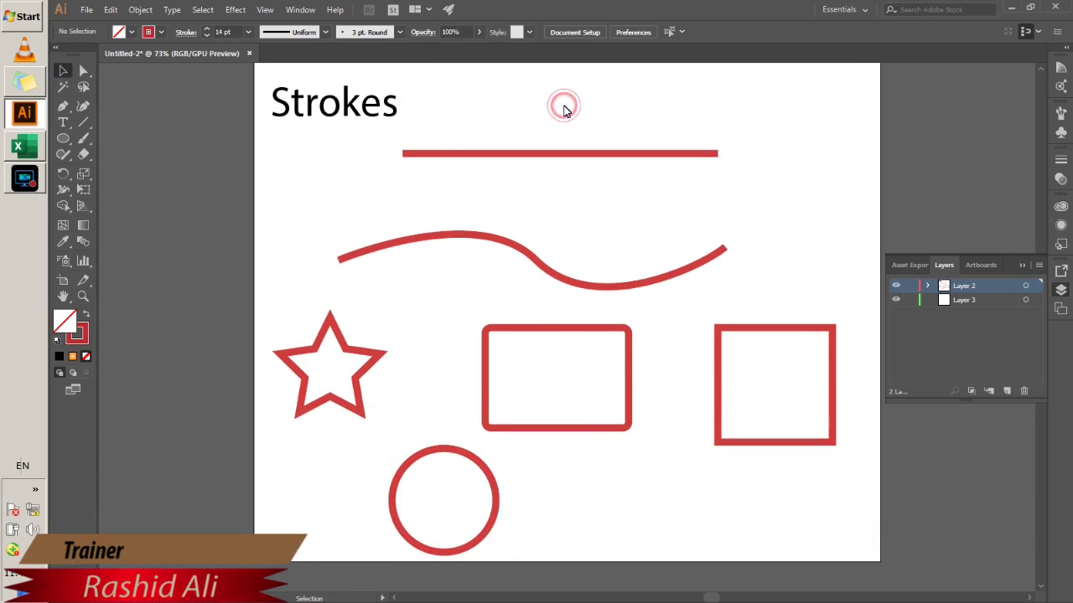
left_click_drag(564, 107, 578, 192)
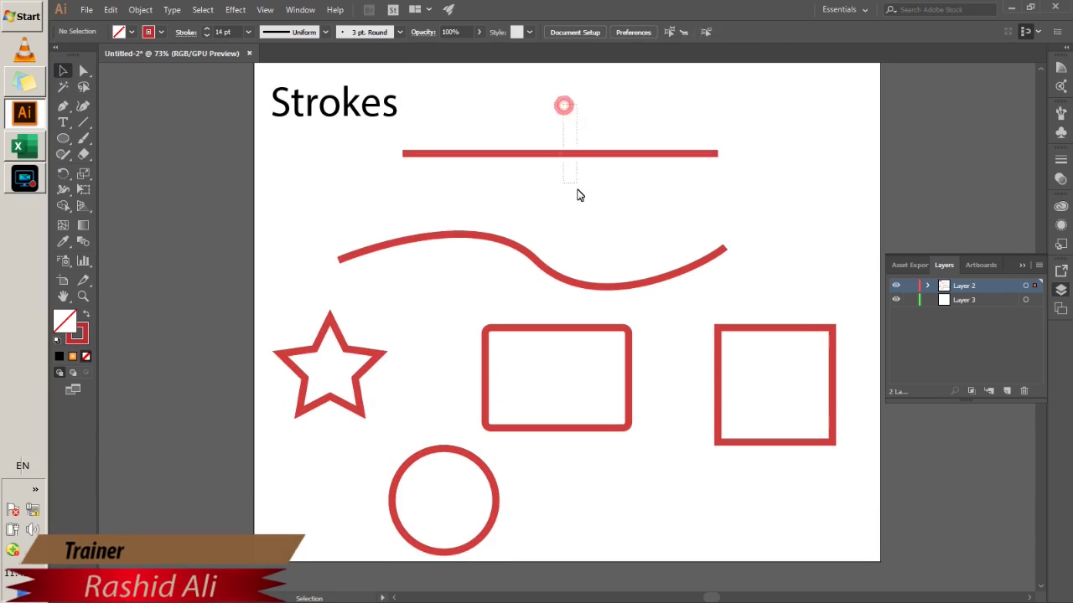
left_click(148, 32)
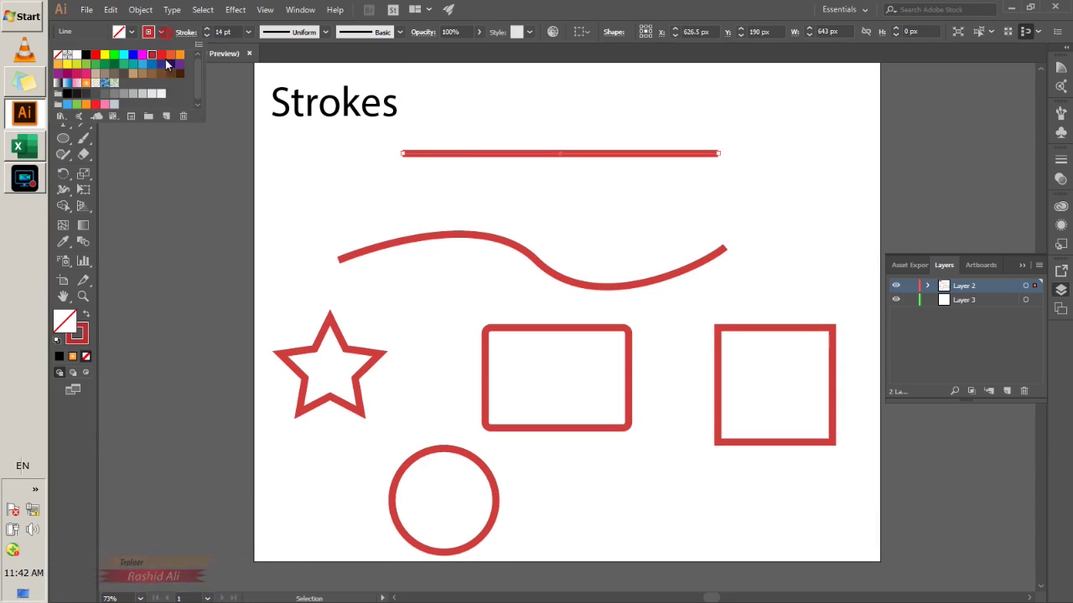
left_click(247, 32)
left_click(273, 46)
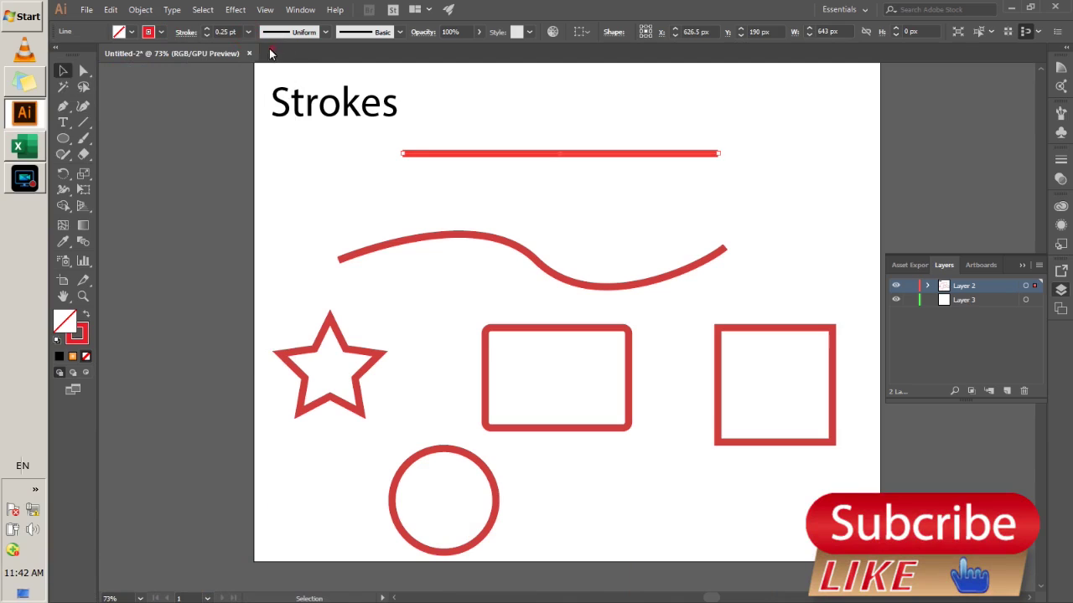
left_click(247, 32)
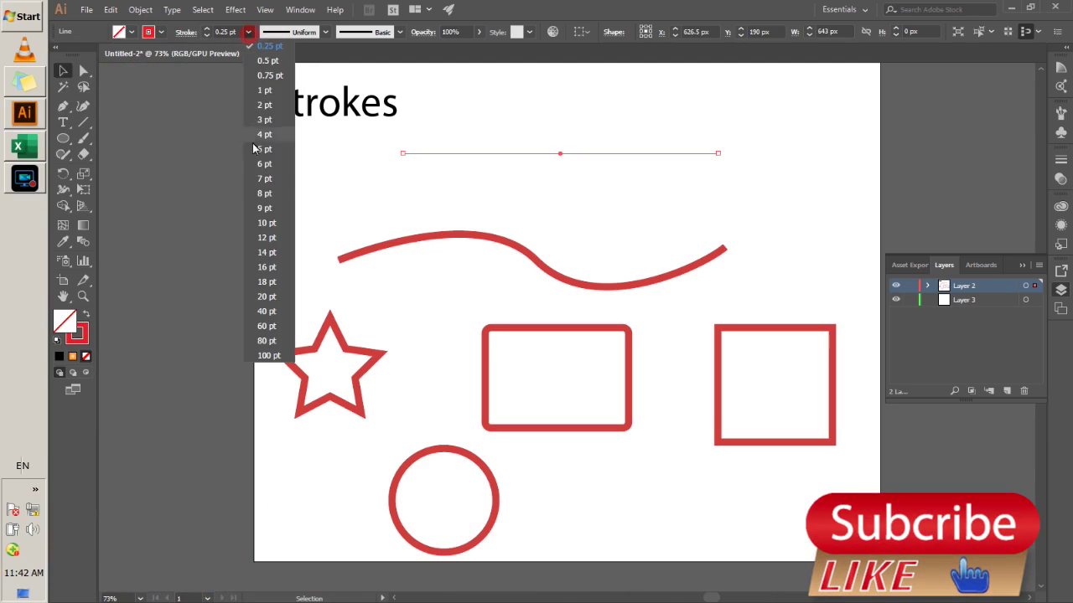
left_click(254, 222)
Remove the top line's stroke colour, then give it a tan stroke and deselect
left_click(161, 32)
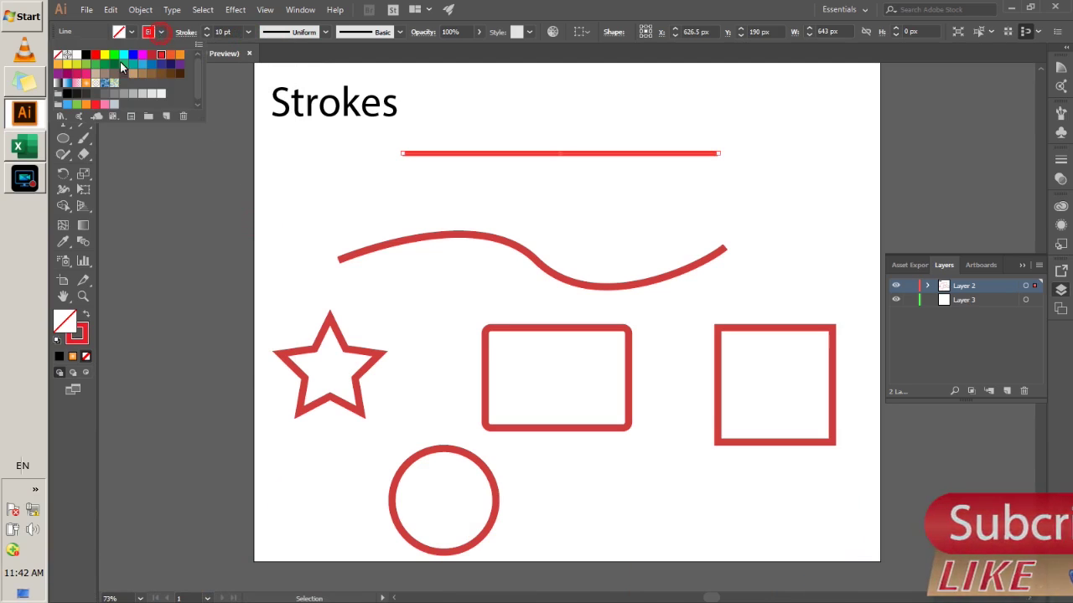
left_click(58, 54)
left_click(160, 34)
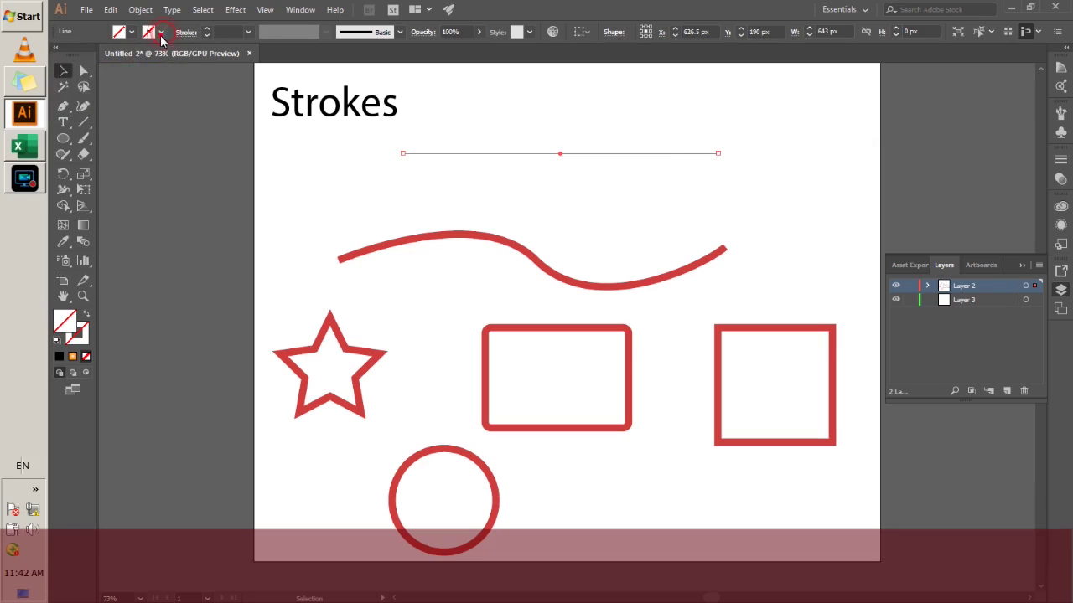
left_click(132, 73)
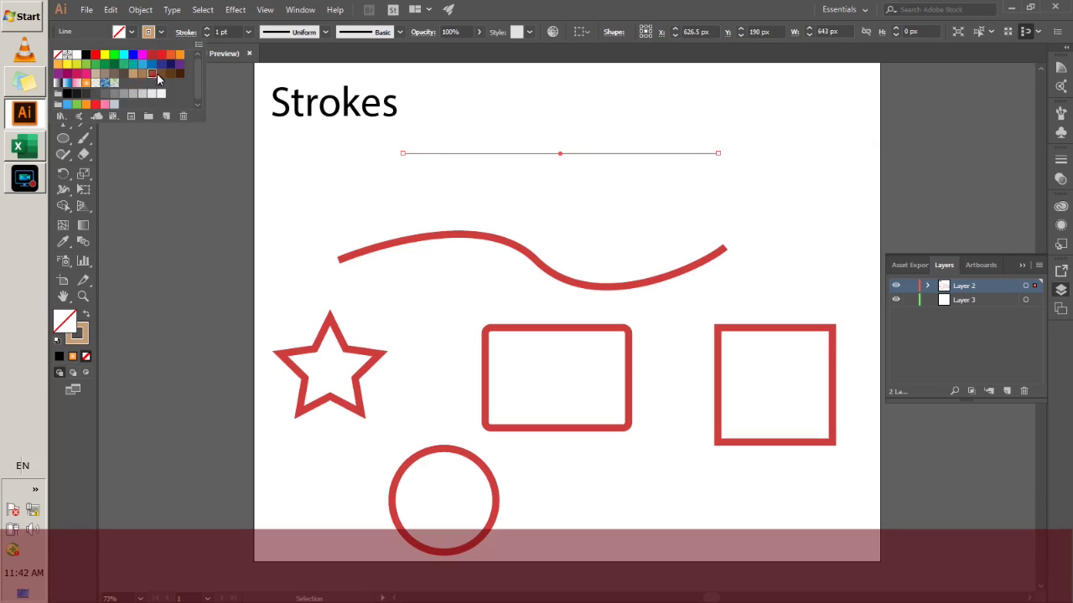
left_click(204, 223)
left_click(332, 206)
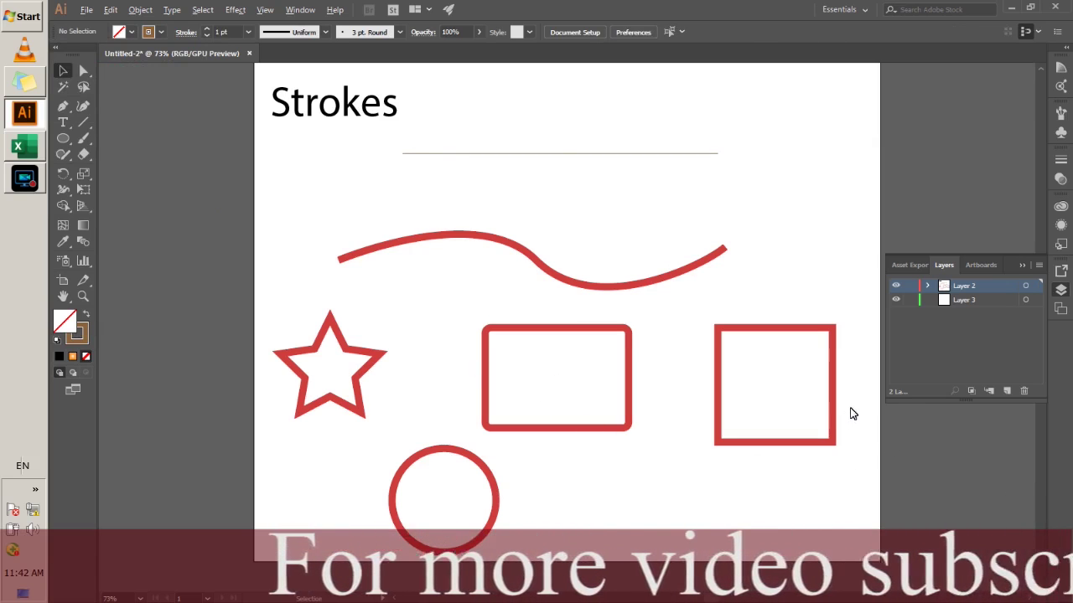
Select the right-hand square and zoom out from 600% to about 67%
scroll(857, 400, "up", 5)
scroll(857, 399, "down", 2)
left_click(675, 199)
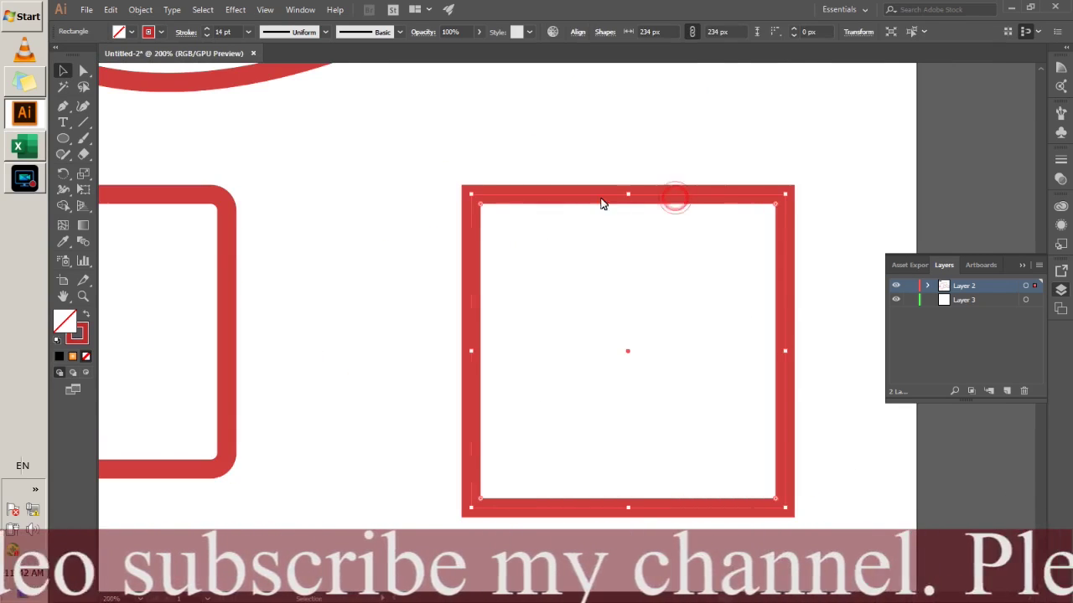
scroll(564, 201, "up", 3)
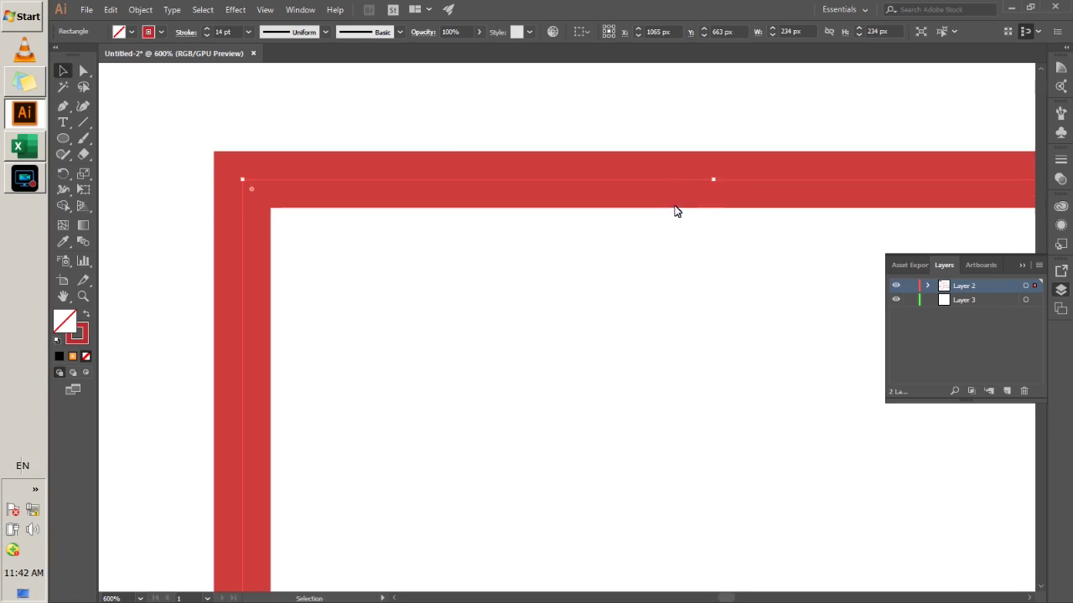
scroll(676, 211, "down", 2)
scroll(668, 232, "down", 3)
scroll(717, 302, "down", 1)
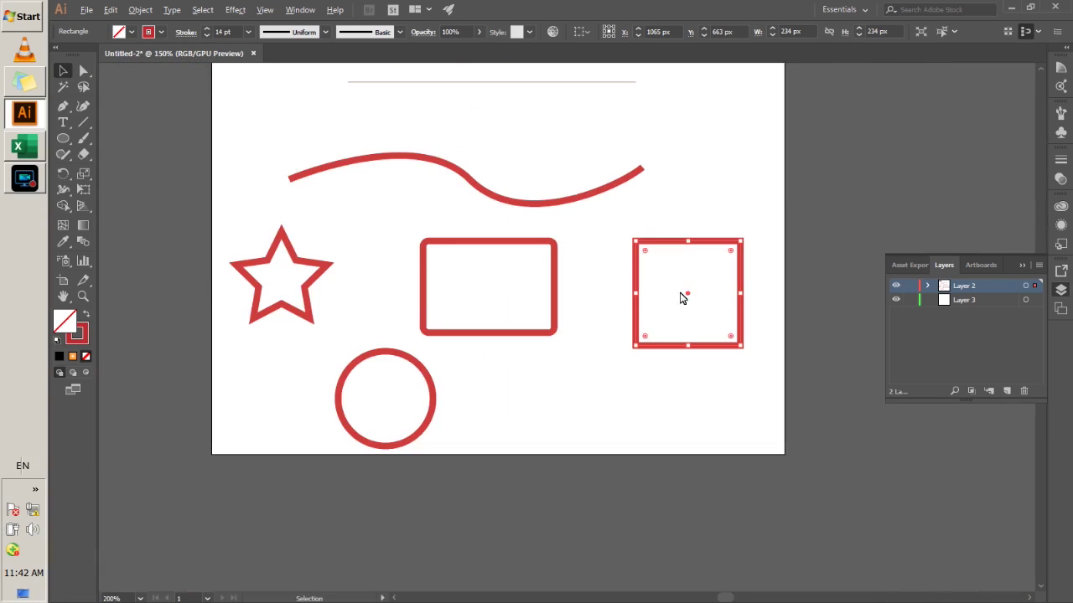
scroll(561, 197, "up", 1)
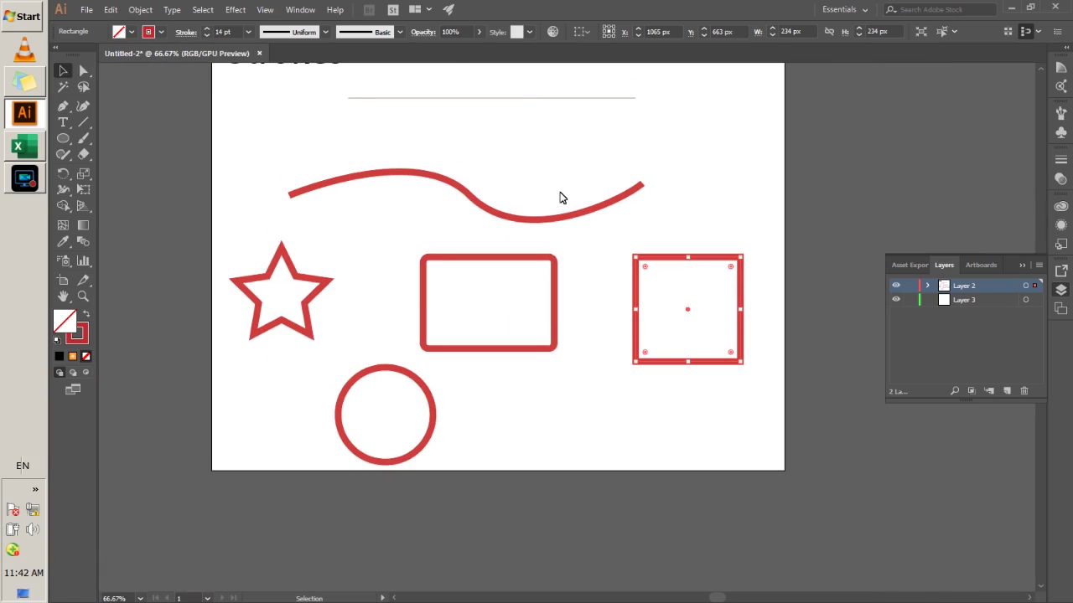
Open the Stroke panel from the Window menu and pull it out as a floating panel
left_click(304, 10)
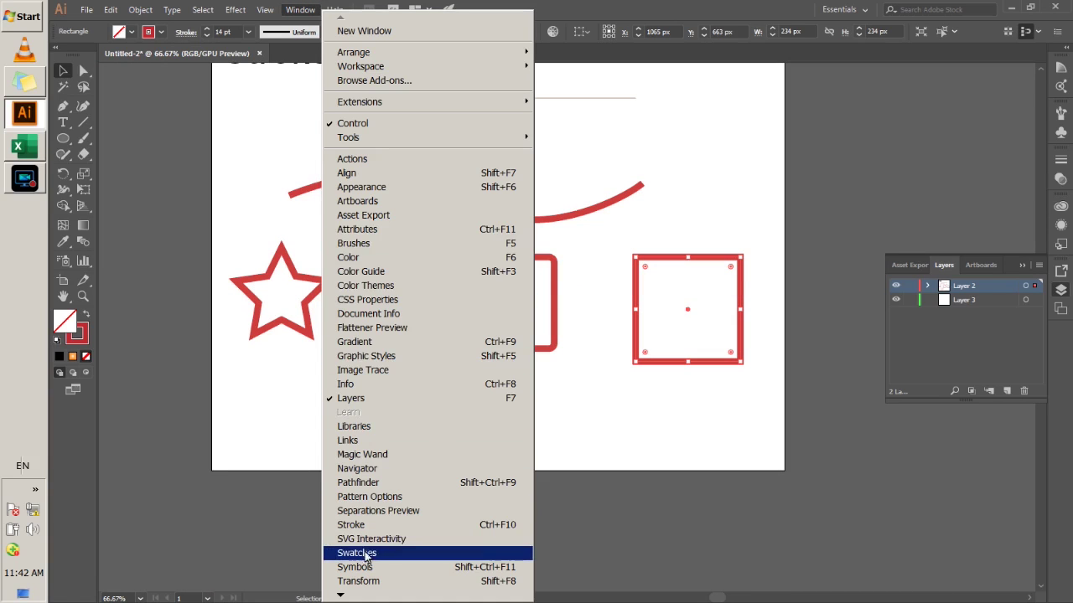
left_click(367, 526)
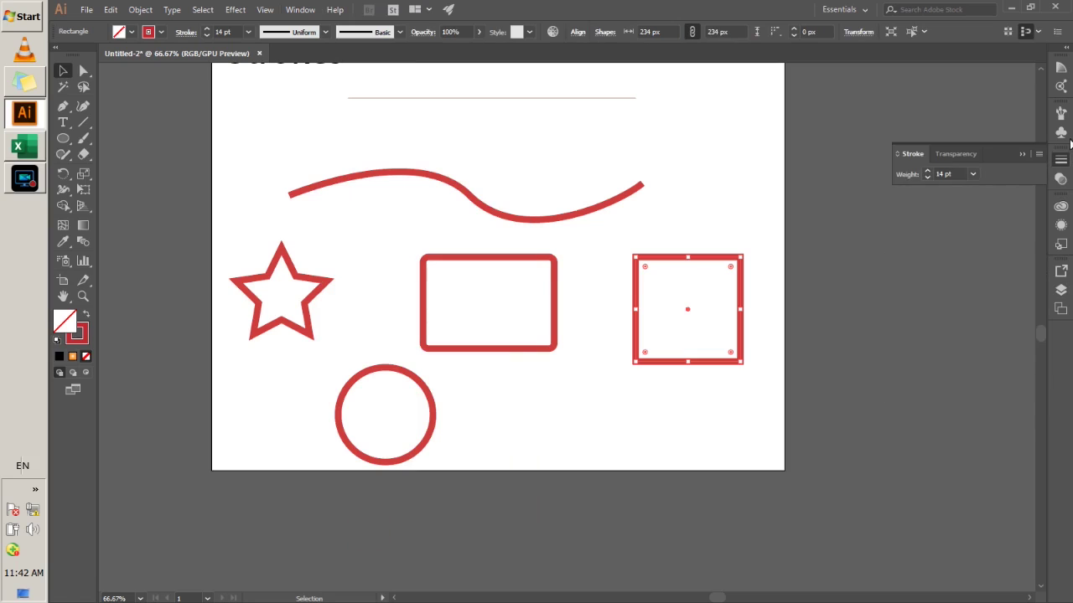
left_click(905, 156)
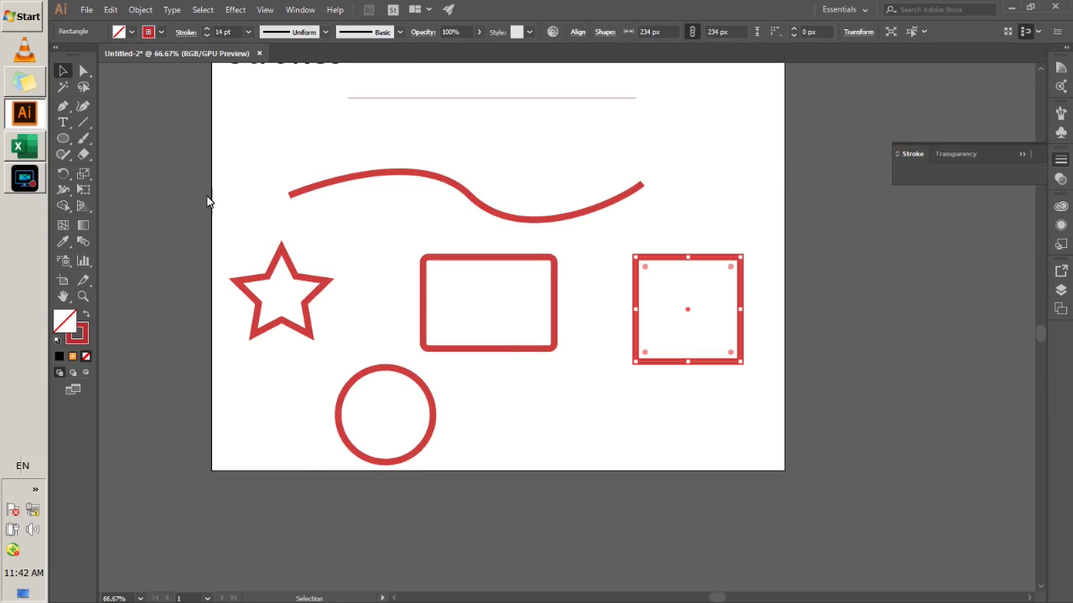
left_click_drag(118, 182, 126, 173)
Show all Stroke panel options and place the panel beside the square
left_click(251, 176)
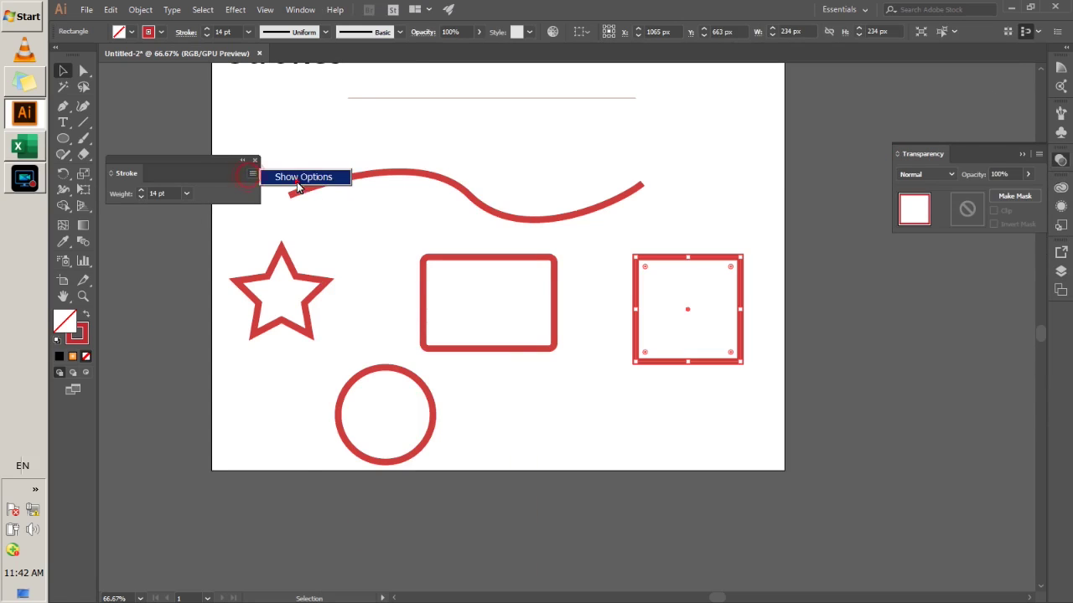
left_click(294, 179)
left_click_drag(187, 161, 879, 254)
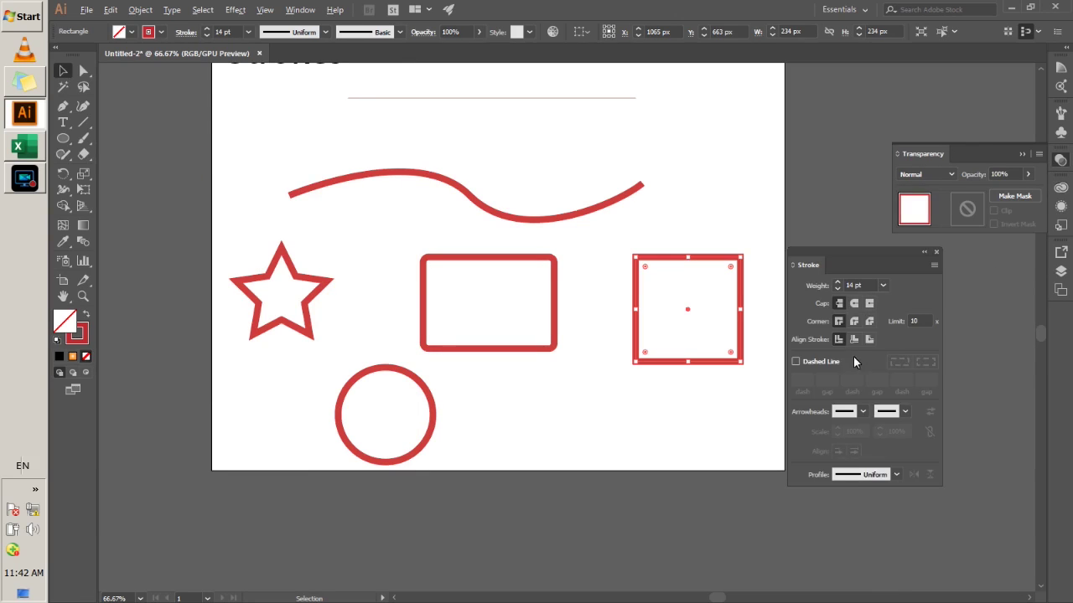
scroll(652, 304, "up", 2)
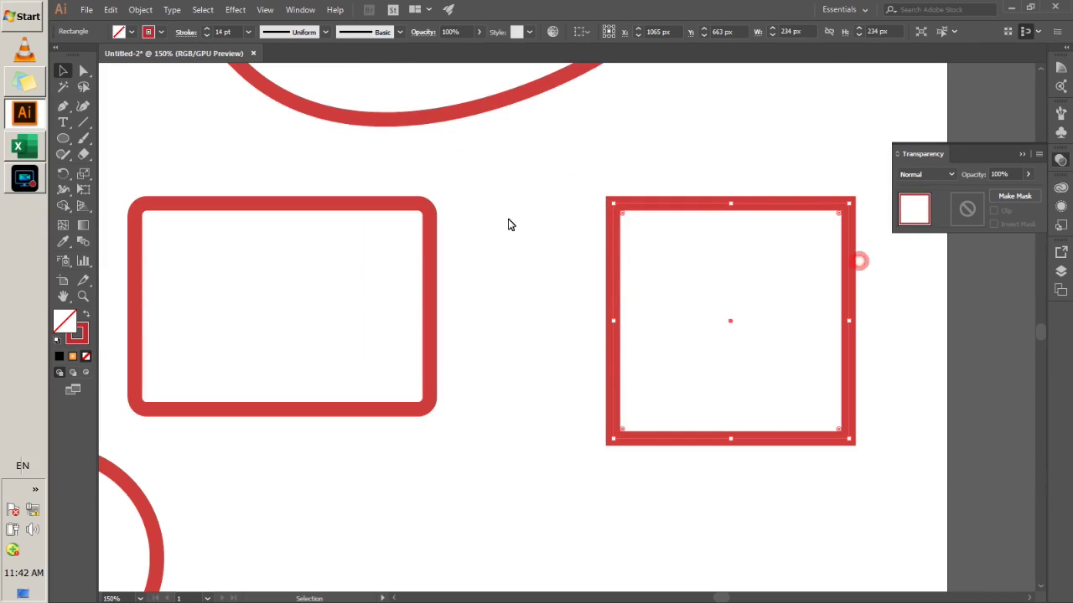
mouse_move(855, 264)
left_mouse_down()
mouse_move(518, 216)
mouse_move(541, 210)
left_mouse_up()
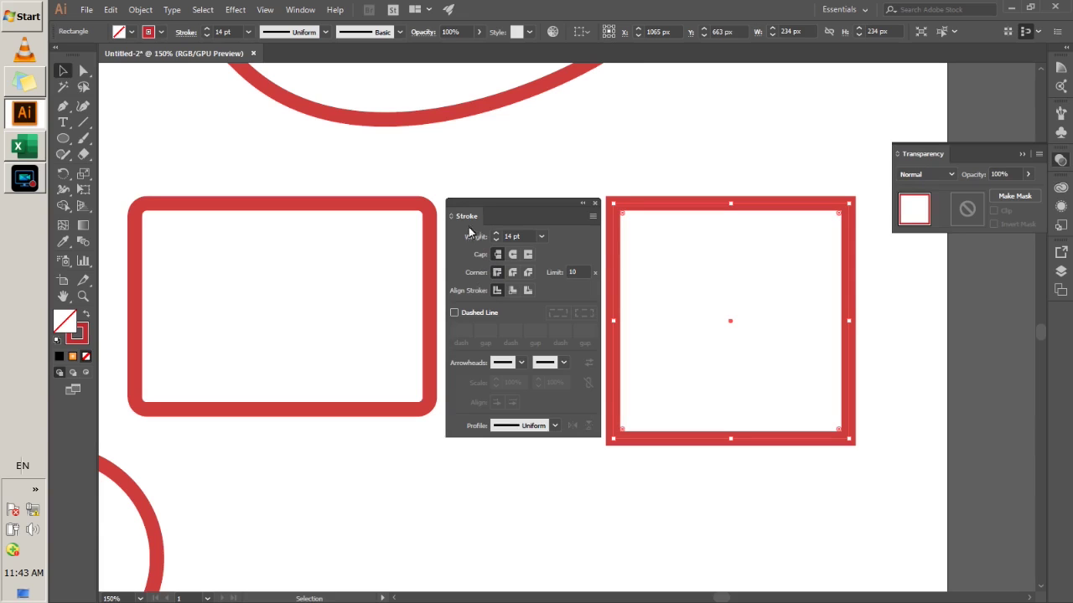
scroll(471, 214, "up", 4)
scroll(473, 208, "up", 5)
scroll(469, 209, "down", 1)
scroll(435, 210, "down", 2)
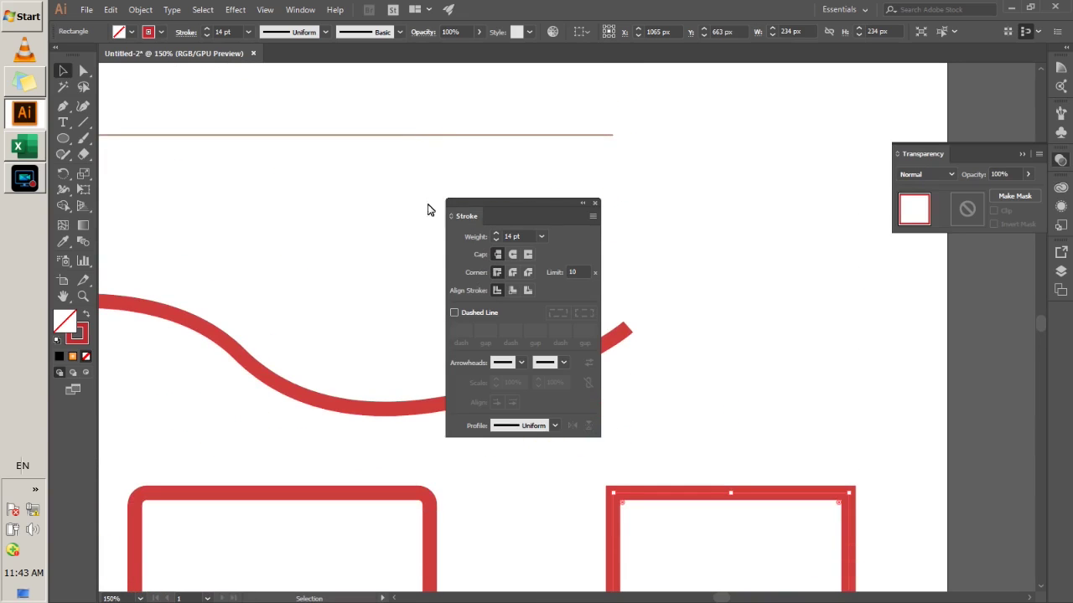
Give the brown top line a 16 pt stroke weight with Round Cap ends
left_click(351, 135)
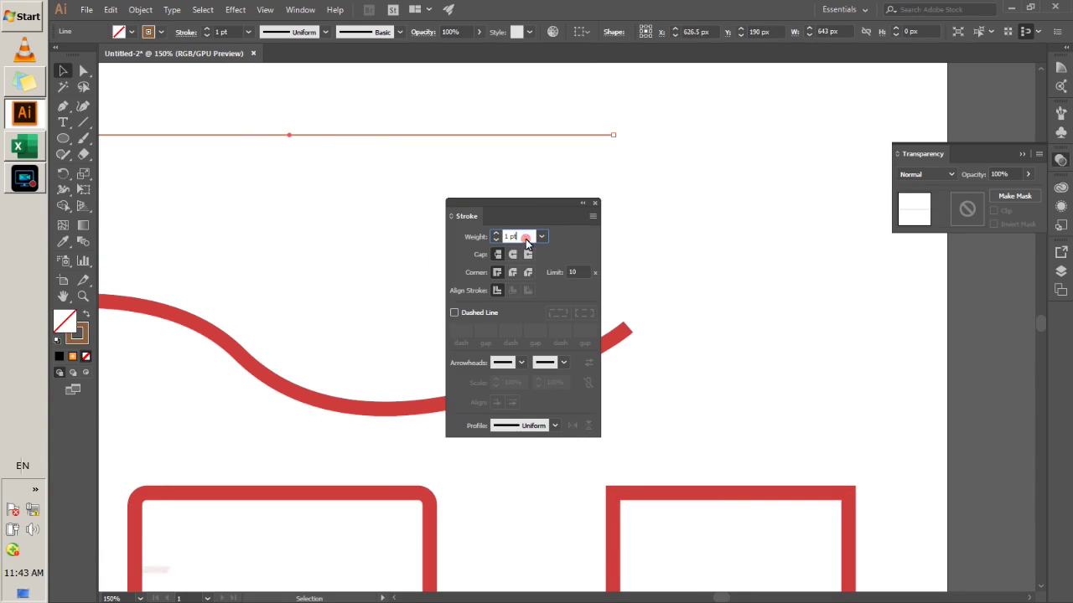
type("17")
key("Return")
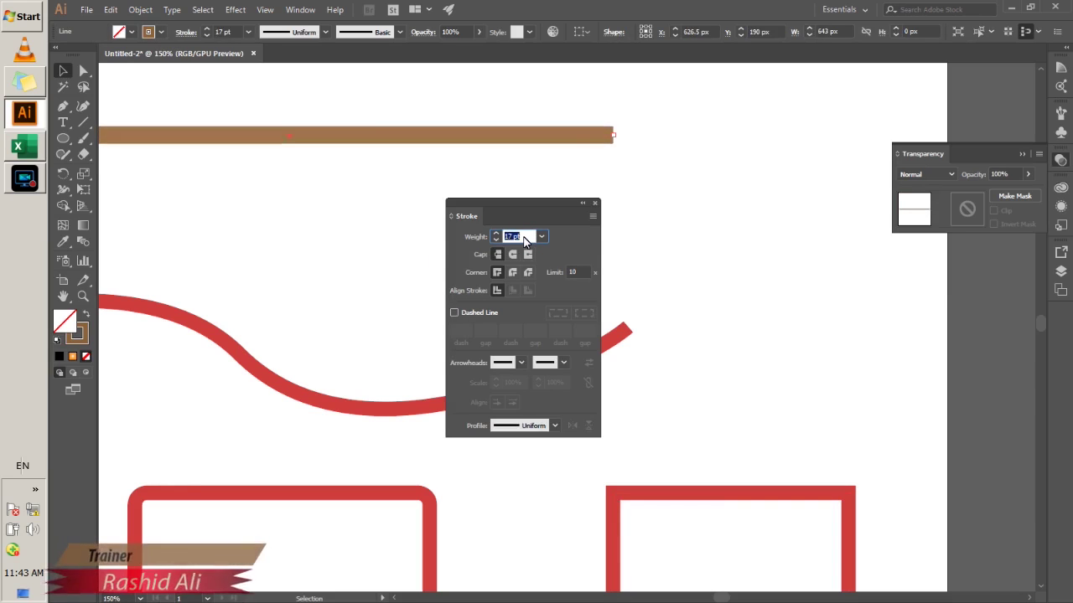
left_click(497, 238)
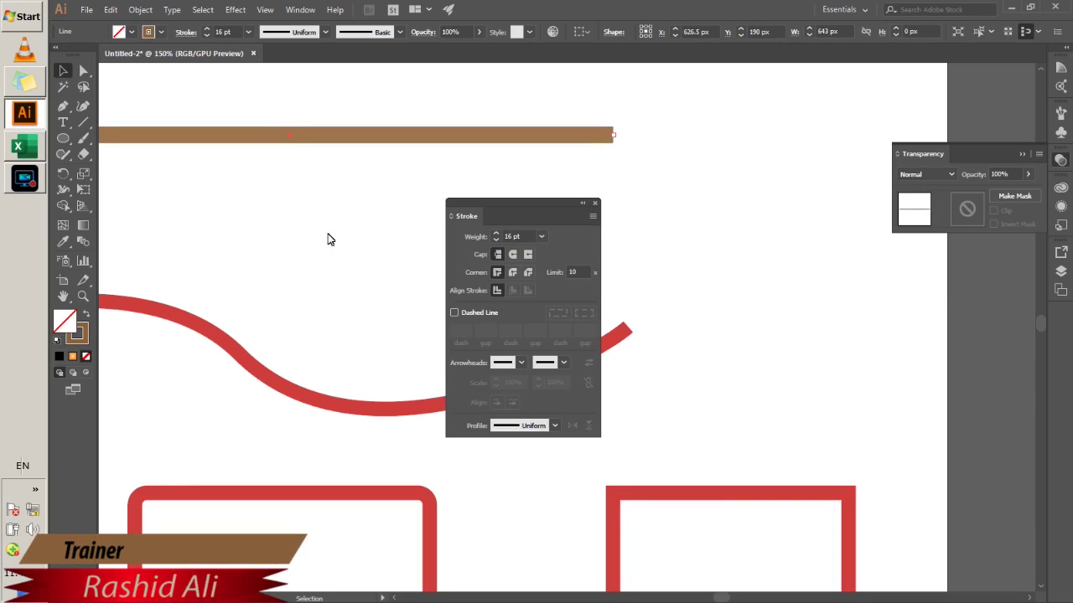
scroll(327, 240, "left", 5)
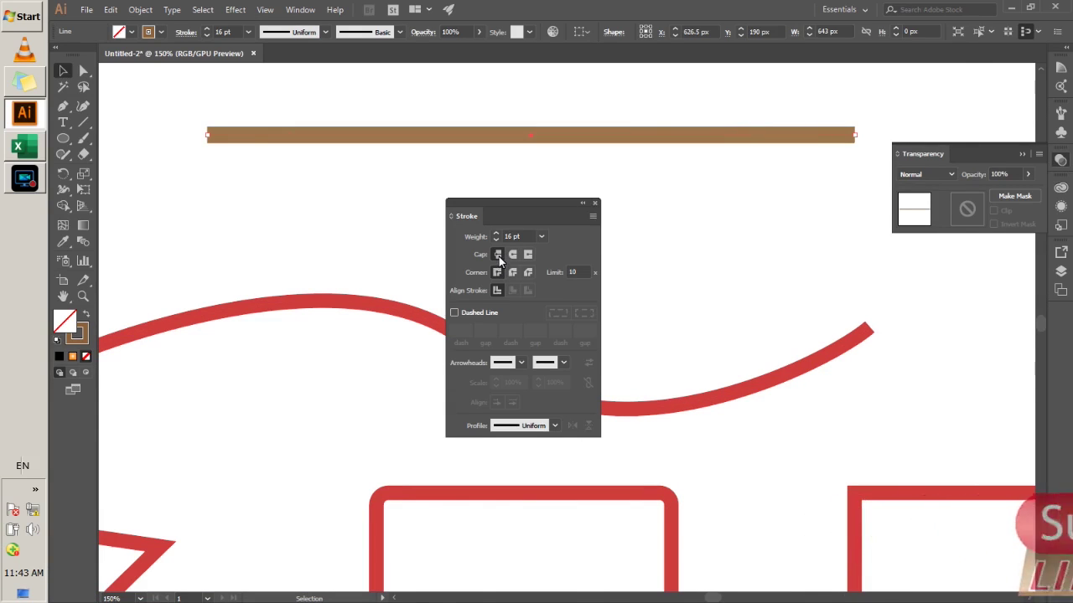
left_click(528, 255)
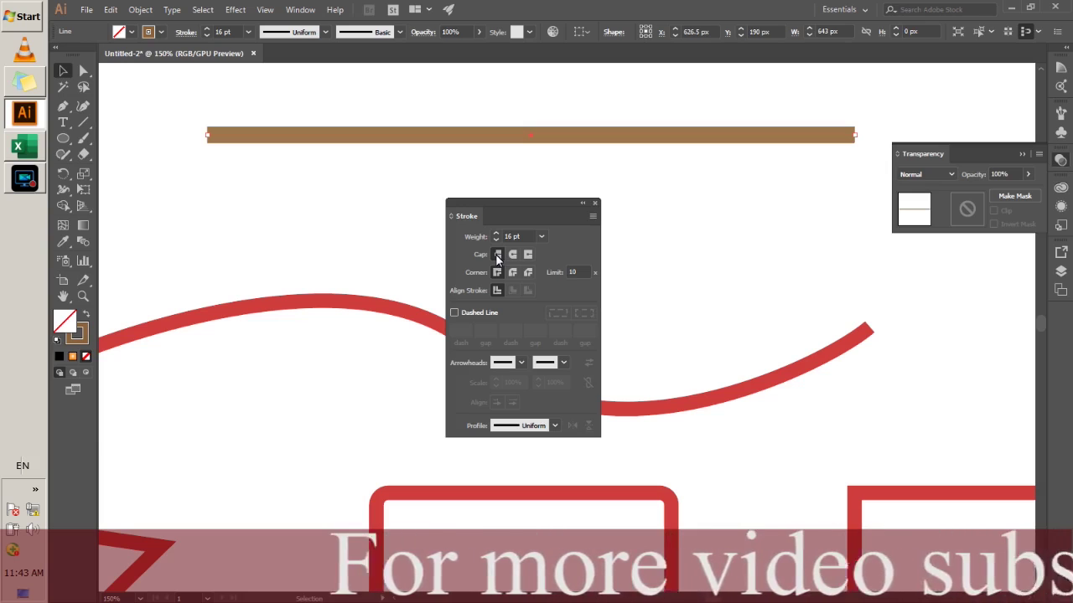
left_click(512, 255)
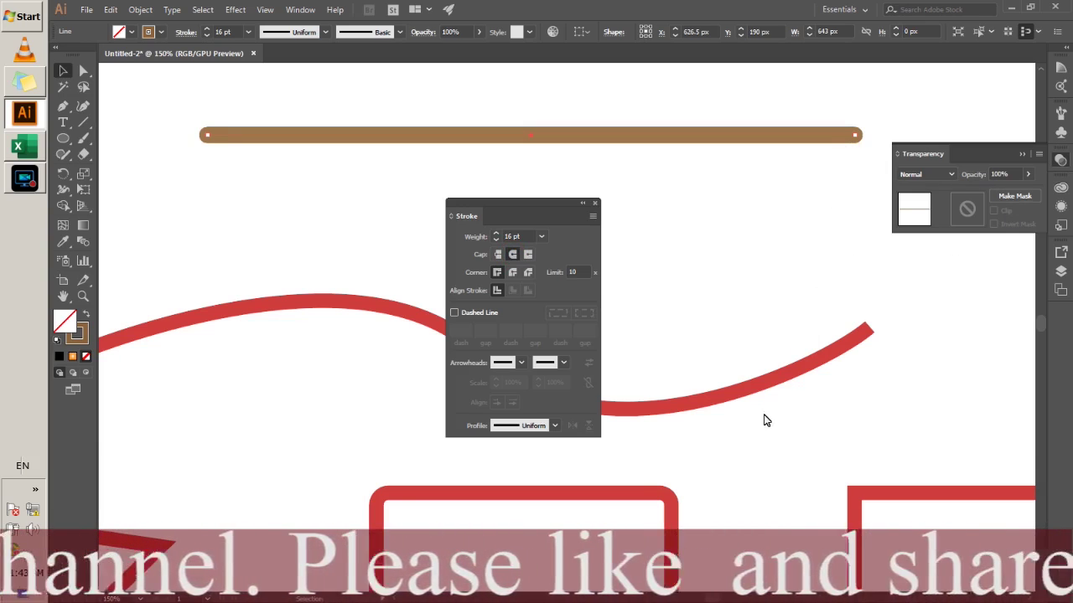
Give the red wavy curve Round Cap ends
left_click(761, 388)
left_click(512, 255)
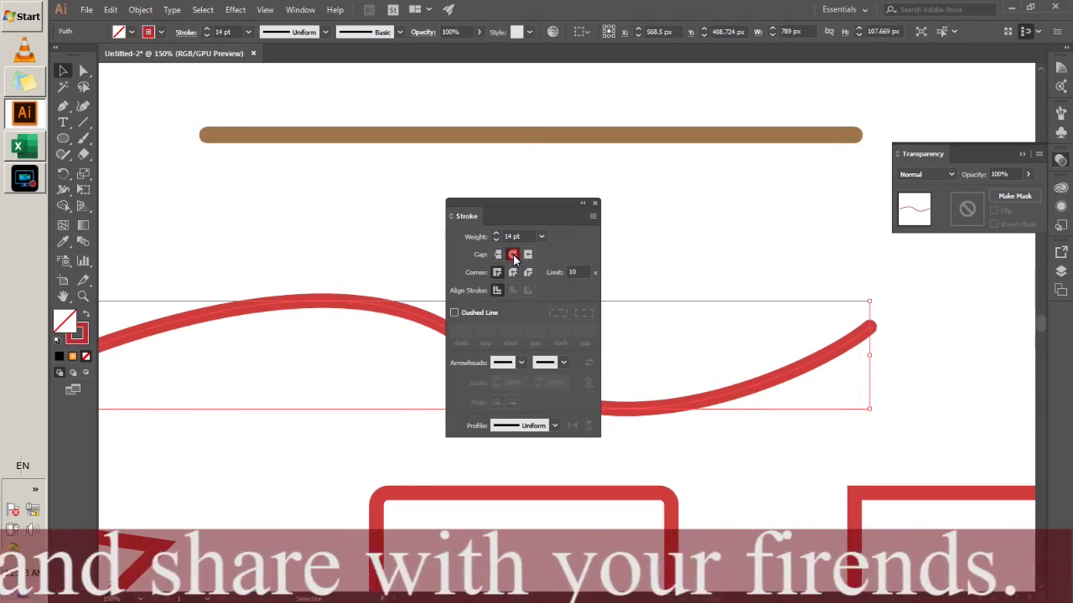
left_click(527, 254)
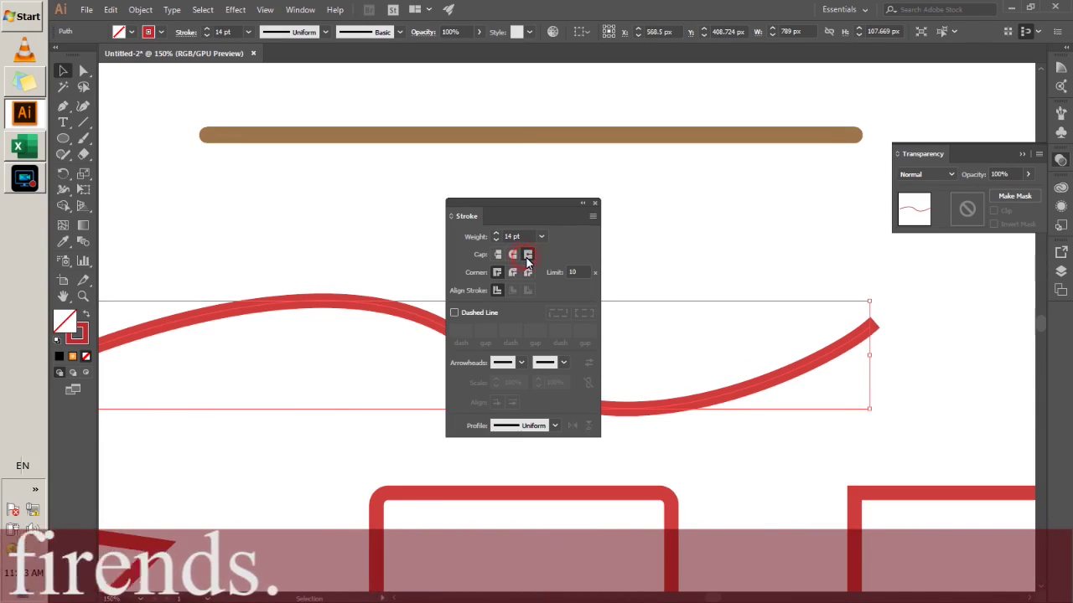
left_click(512, 255)
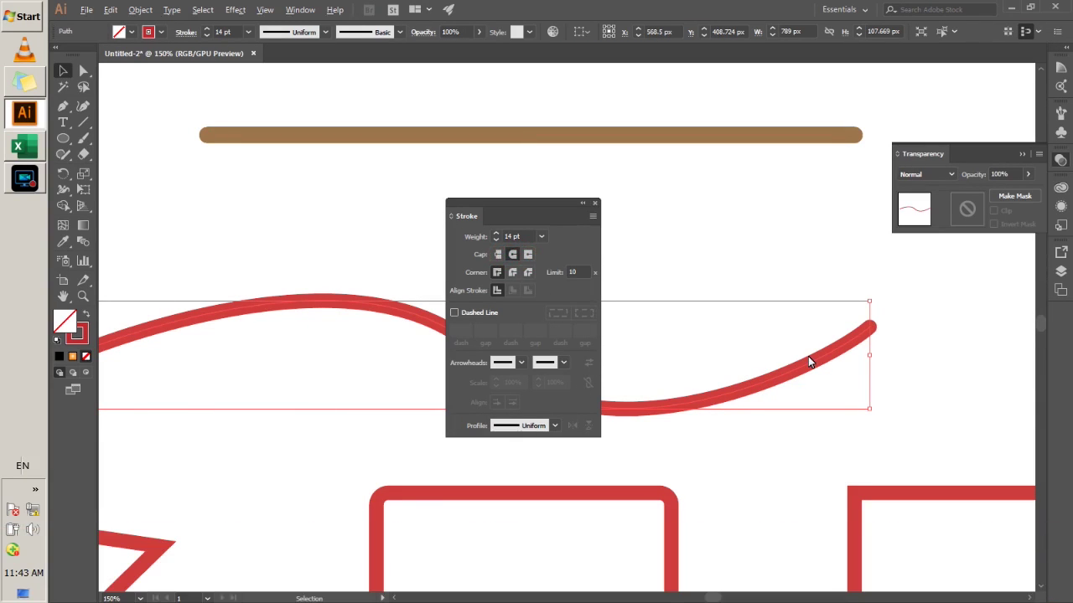
Select the red square and switch its stroke corners from Round Join to Bevel Join
scroll(808, 356, "down", 1)
scroll(808, 356, "down", 2)
scroll(863, 529, "up", 2)
scroll(863, 529, "up", 1)
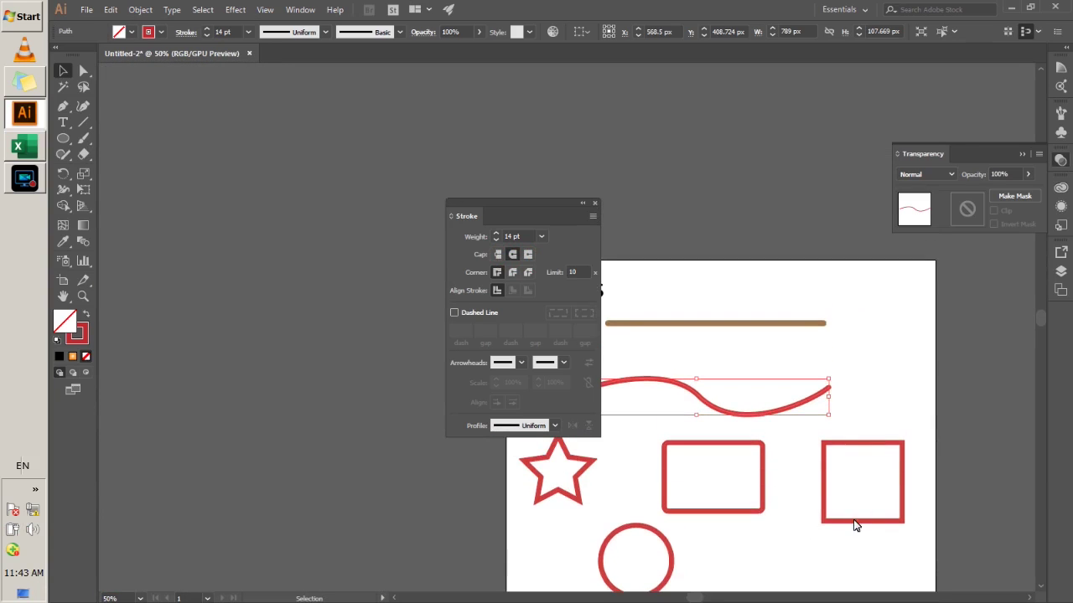
scroll(854, 526, "up", 2)
scroll(850, 575, "down", 1)
scroll(855, 575, "down", 1)
scroll(902, 558, "up", 3)
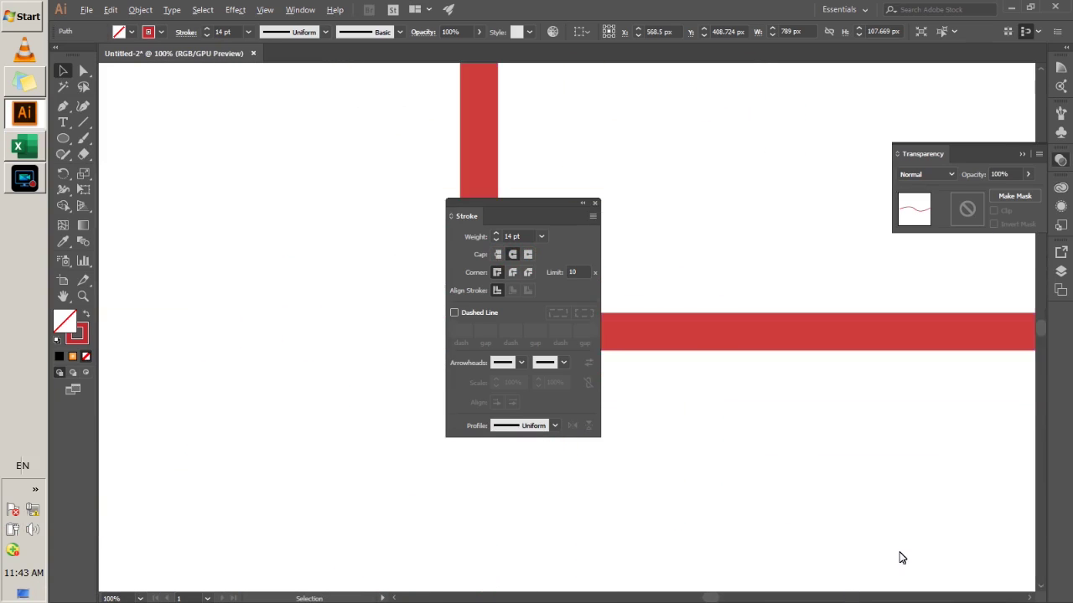
scroll(896, 553, "down", 2)
scroll(890, 536, "up", 2)
scroll(888, 522, "down", 1)
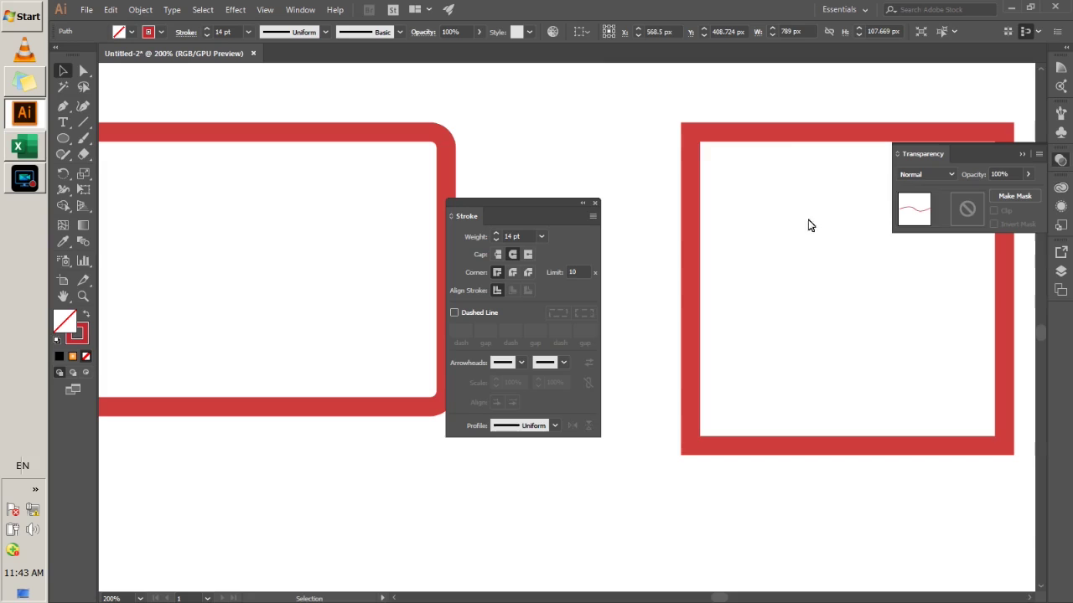
left_click(775, 143)
left_click(772, 136)
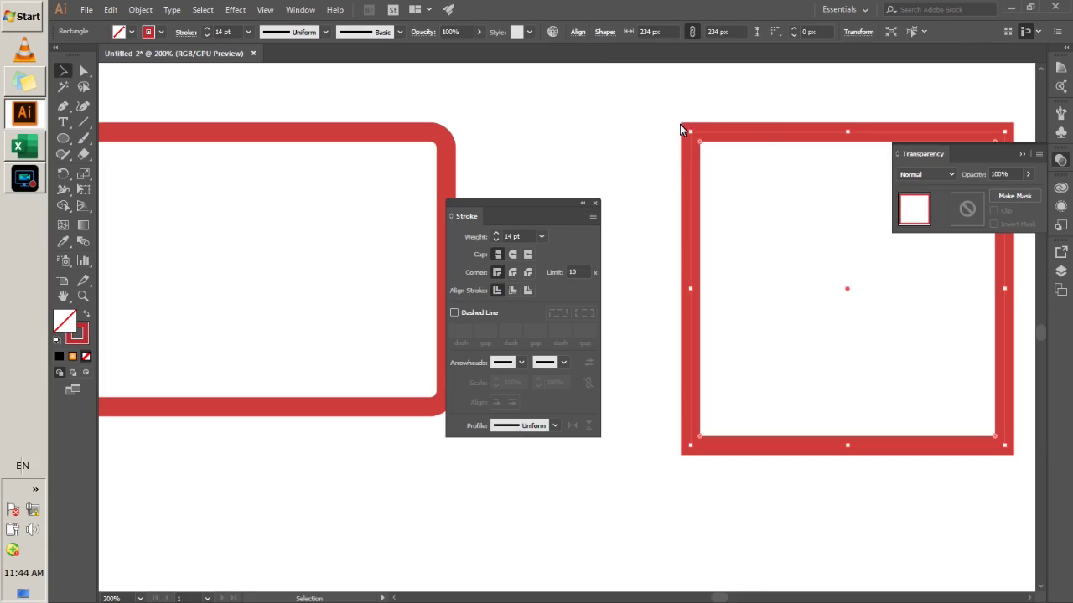
left_click(513, 274)
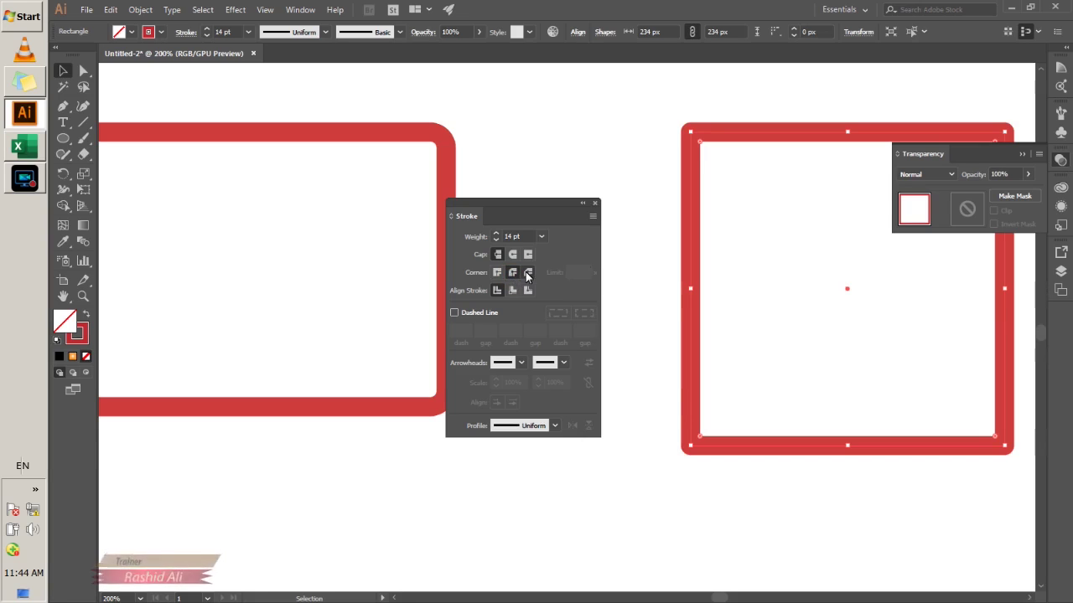
left_click(527, 274)
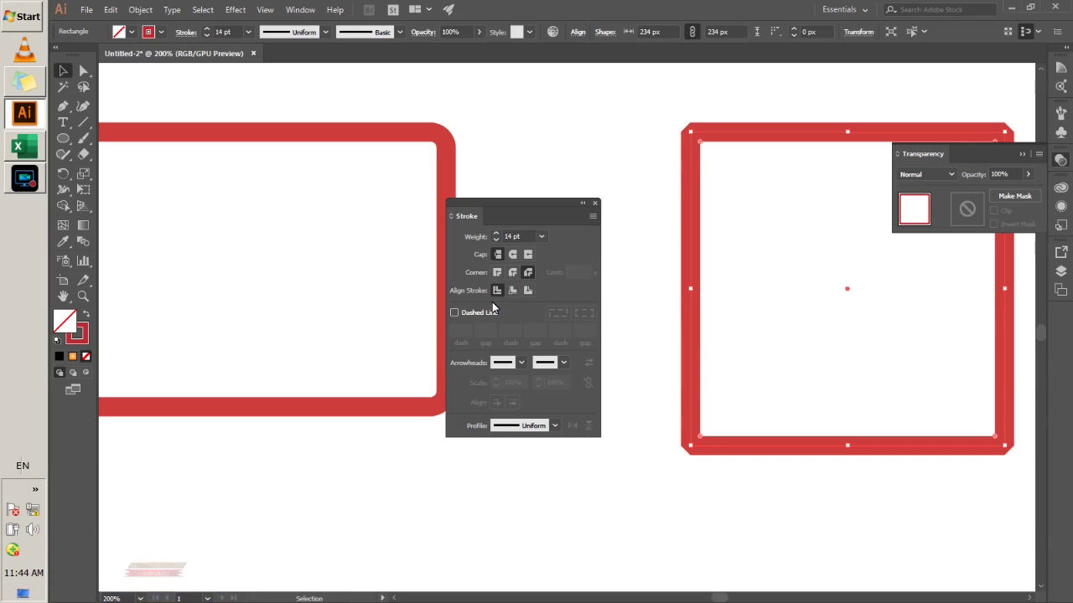
scroll(498, 228, "up", 3)
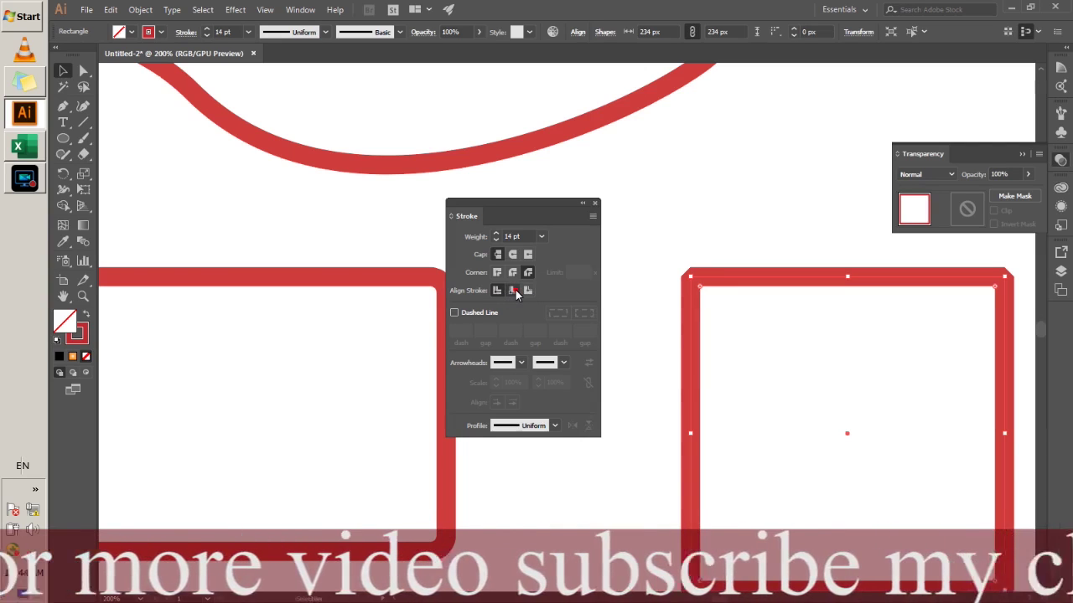
Try inside and outside stroke alignment on the square, settling on Align Stroke to Center
left_click(514, 290)
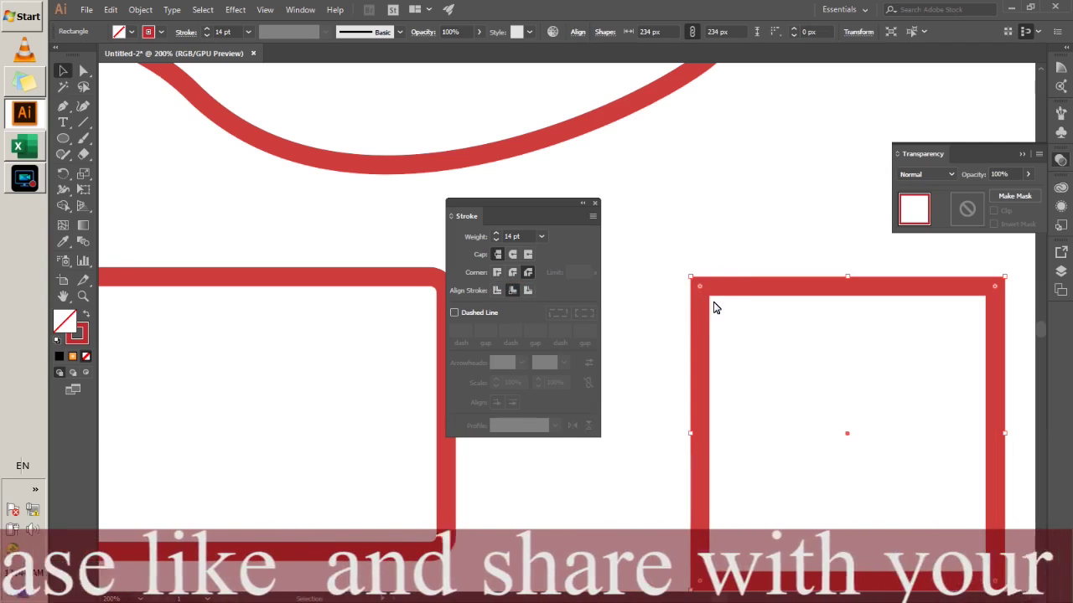
left_click(527, 290)
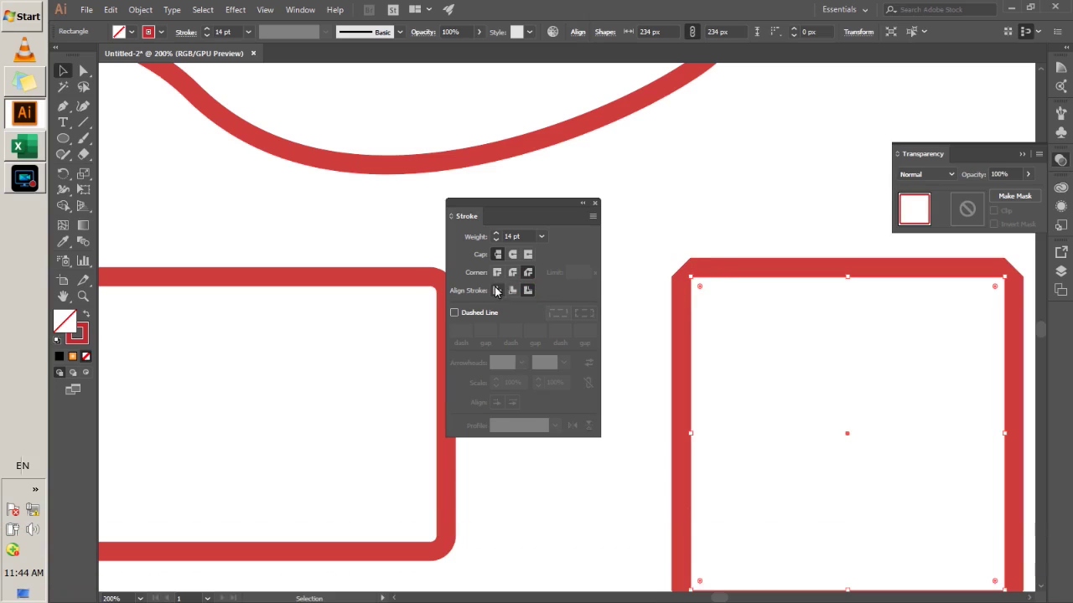
left_click(496, 290)
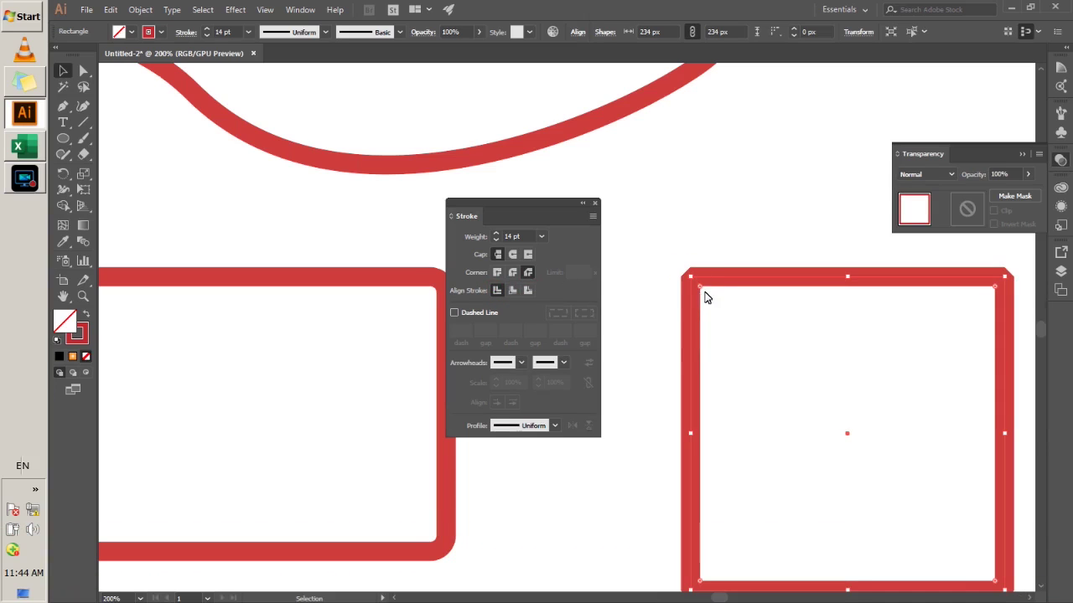
left_click(455, 313)
left_click(516, 329)
type("6")
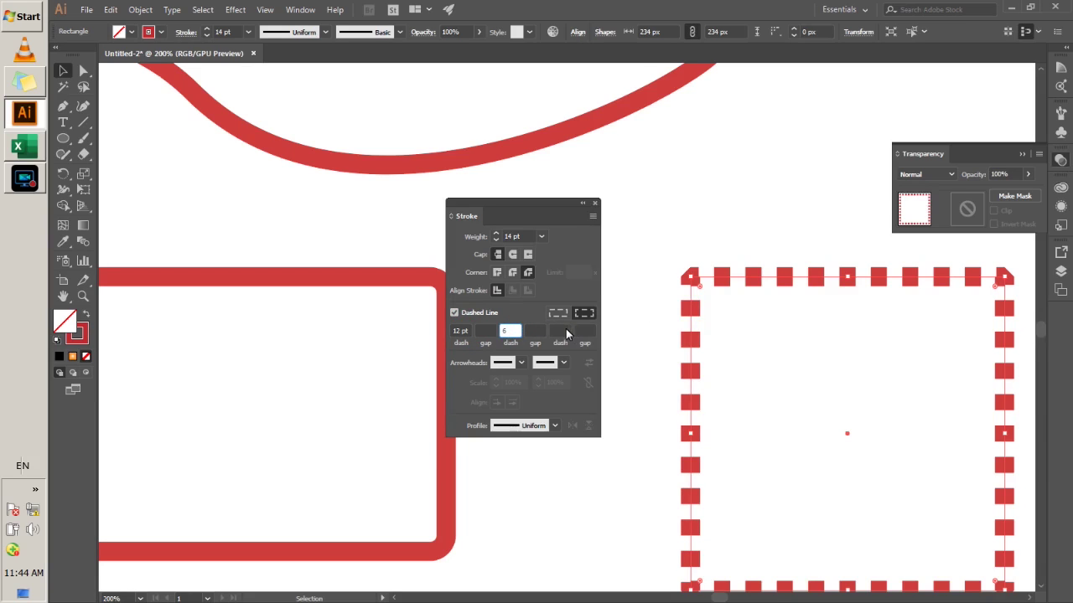
left_click(566, 328)
type("3")
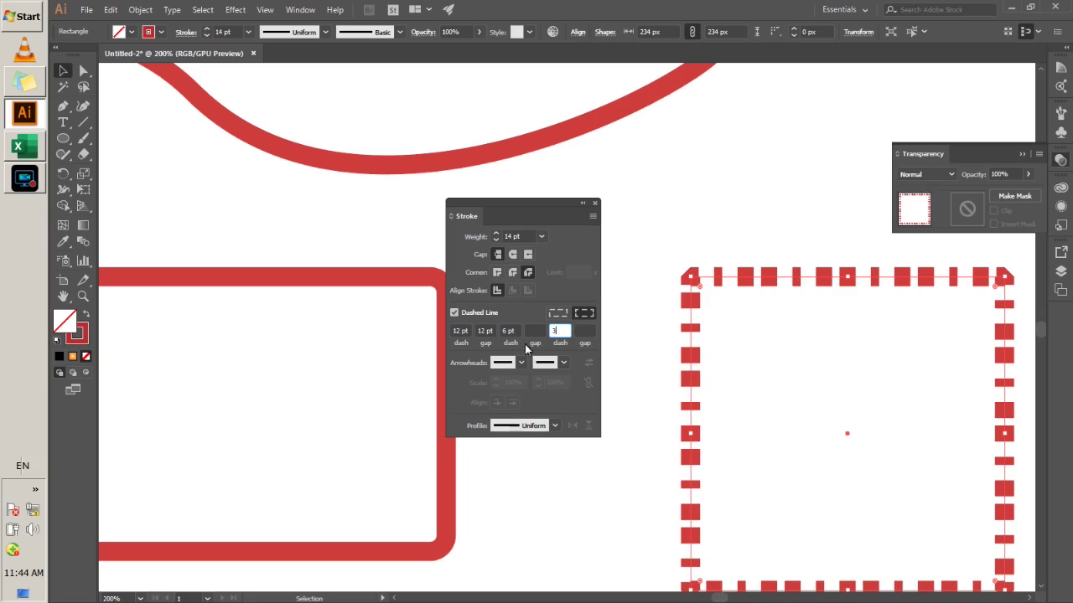
left_click(535, 330)
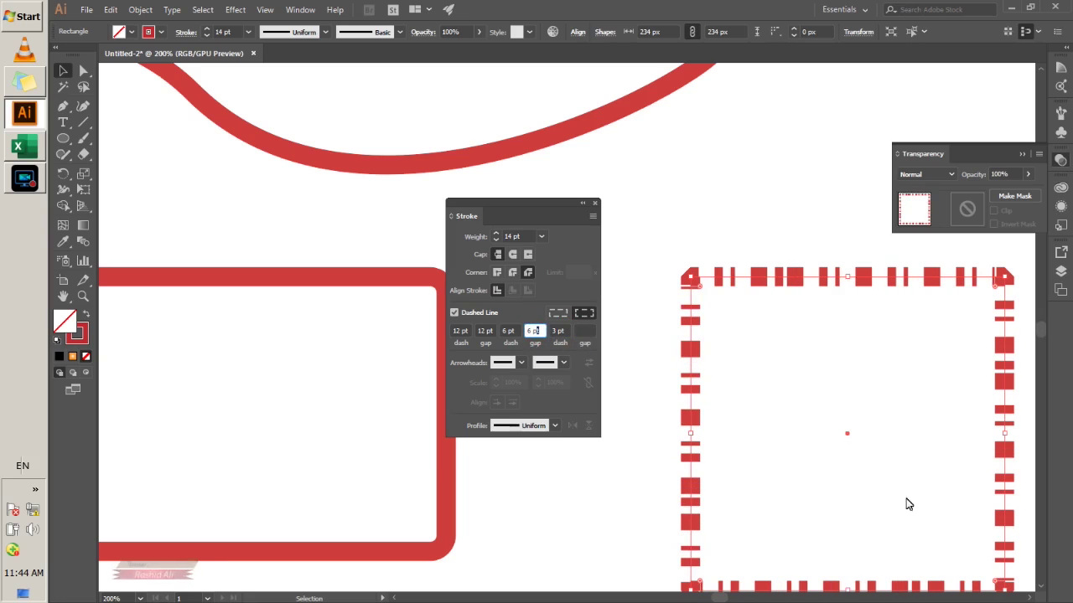
left_click(486, 331)
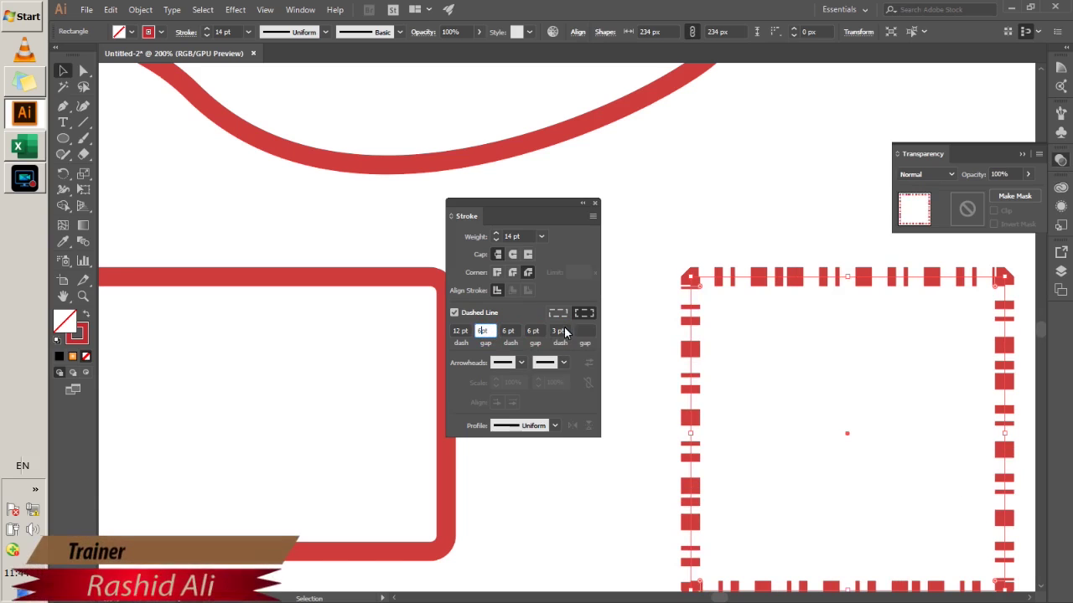
type("6")
left_click(536, 331)
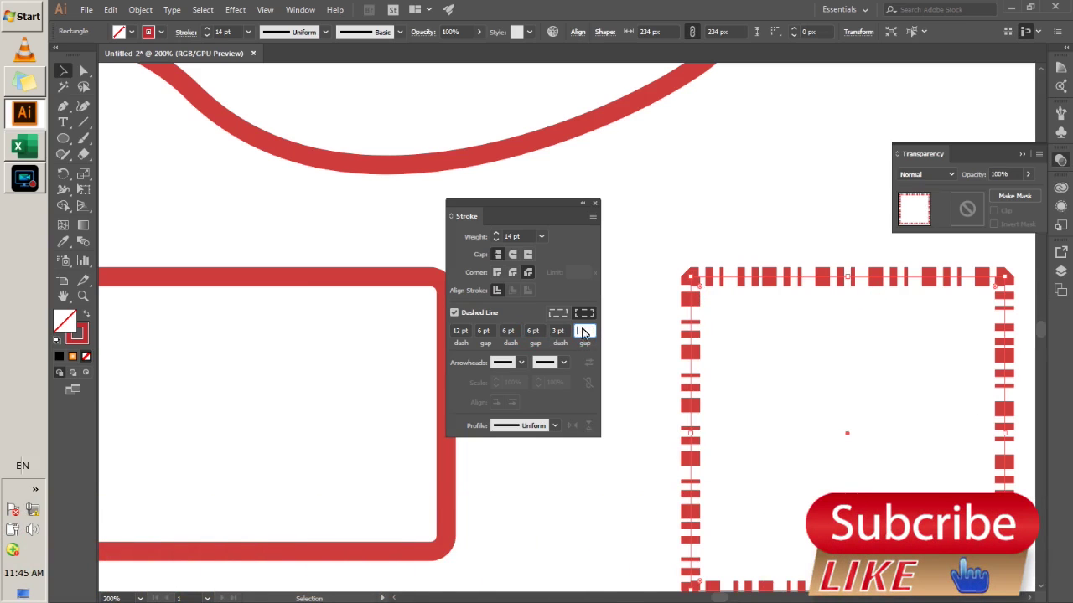
left_click(478, 313)
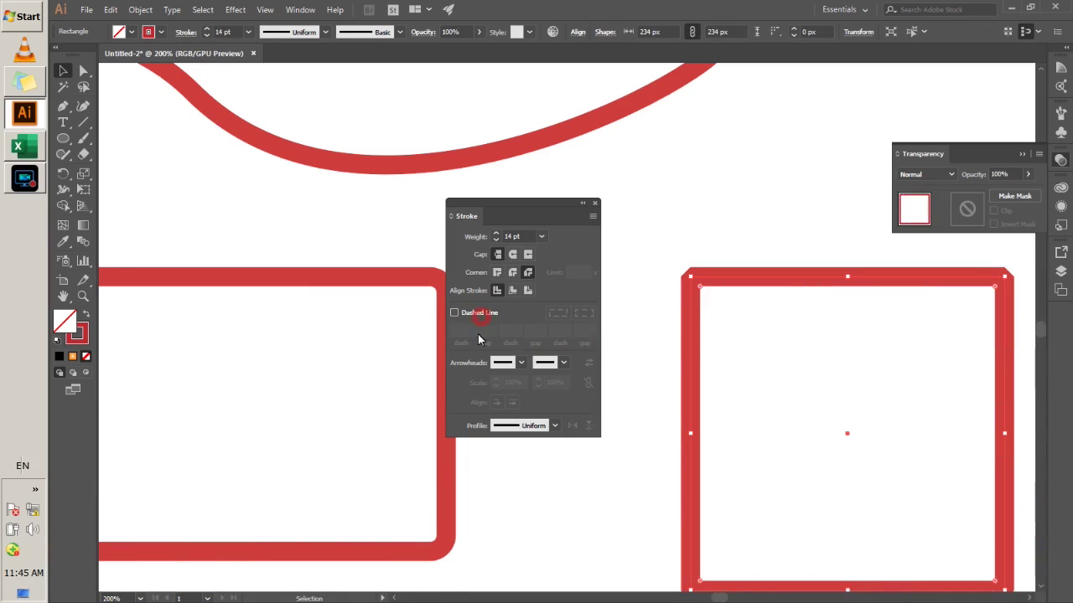
left_click(474, 310)
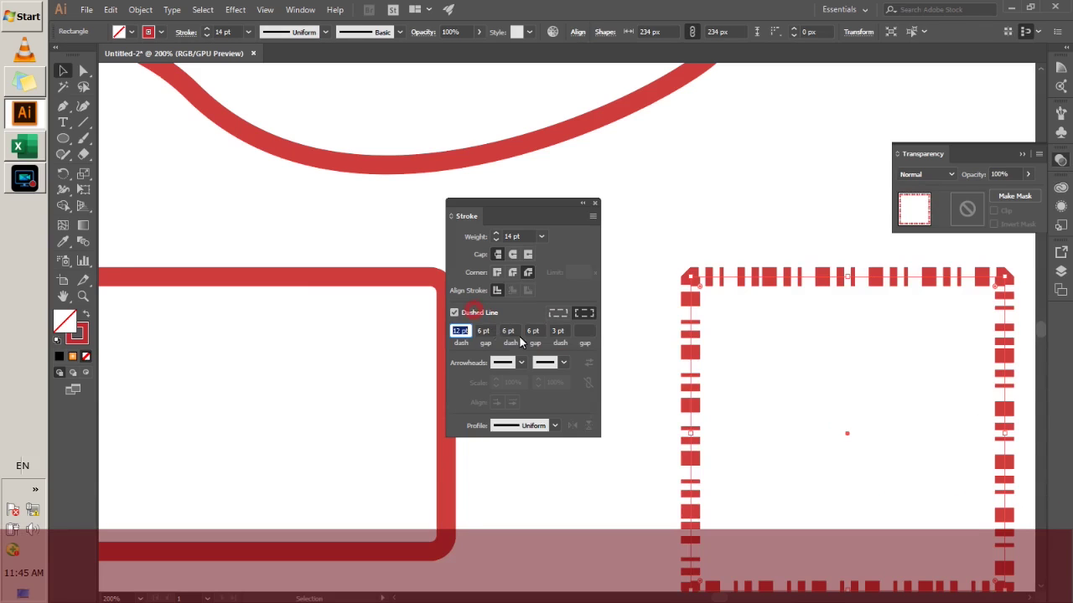
left_click(483, 332)
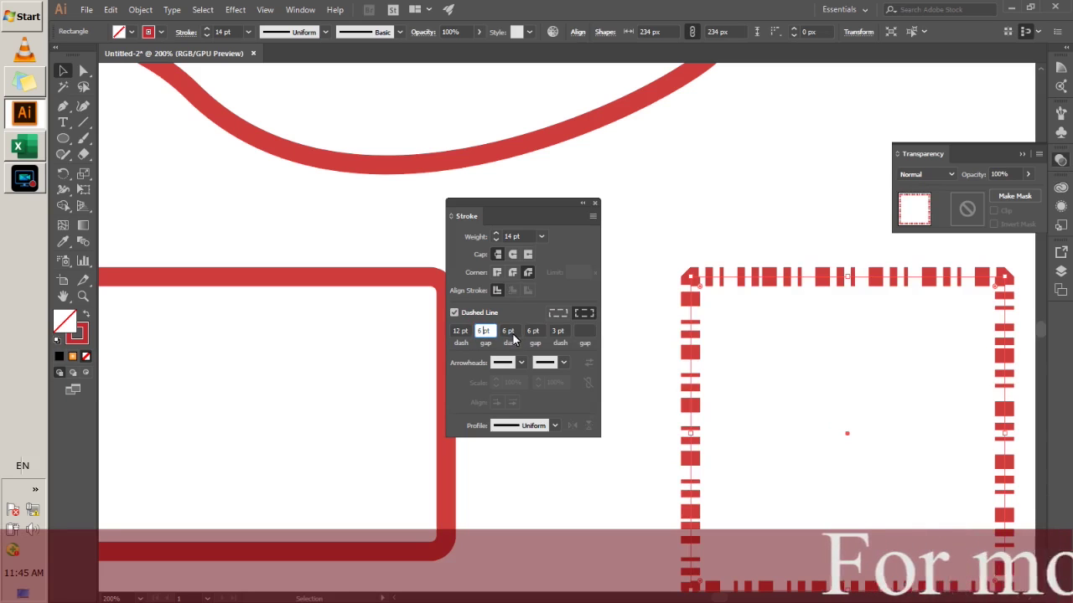
left_click(477, 315)
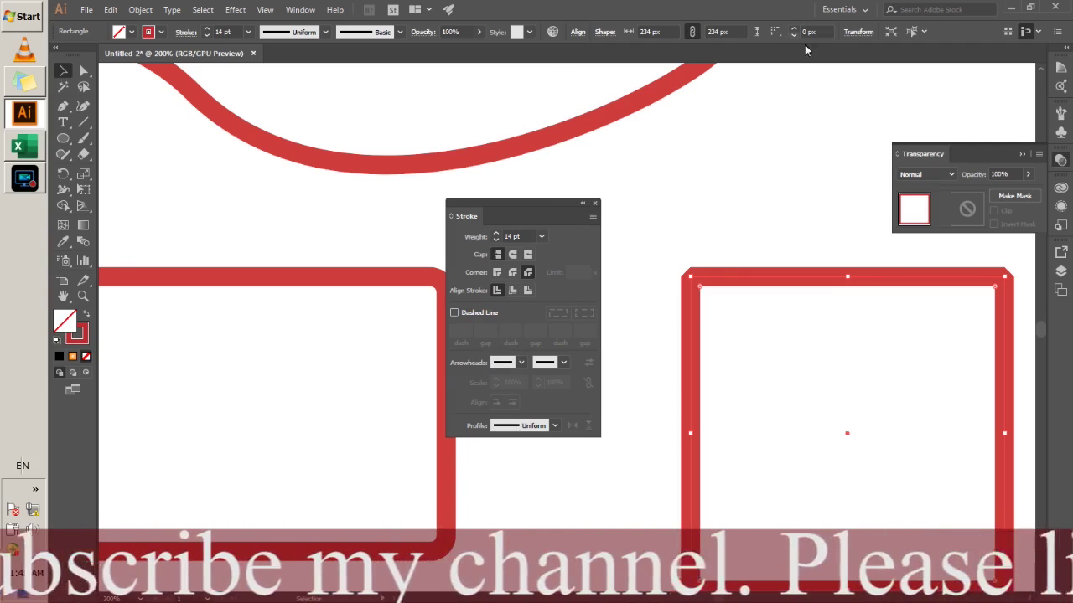
Zoom out to bring the brown top line into view and select it
scroll(581, 127, "up", 2)
scroll(582, 127, "up", 2)
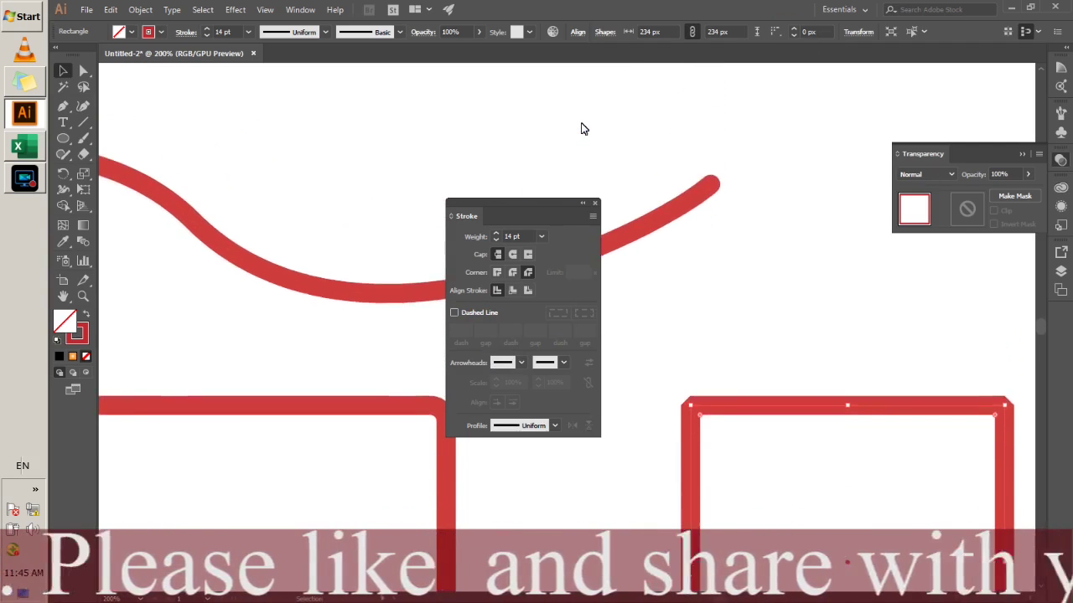
scroll(581, 127, "up", 3)
scroll(516, 135, "right", 1)
scroll(417, 150, "left", 3)
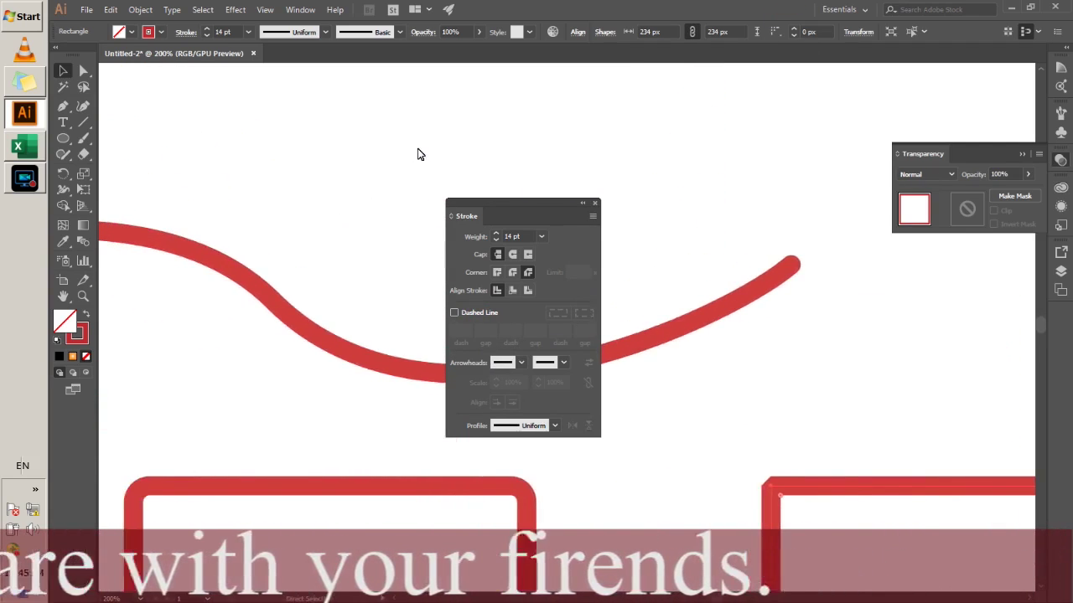
scroll(417, 149, "left", 4)
scroll(417, 149, "down", 1, "alt")
scroll(419, 153, "down", 3, "alt")
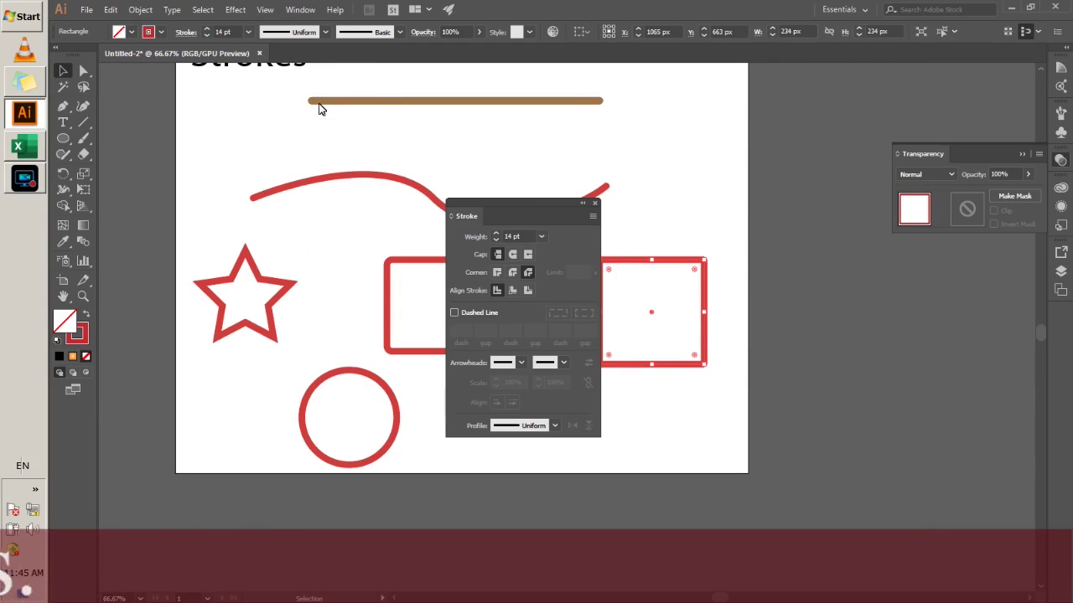
left_click(563, 102)
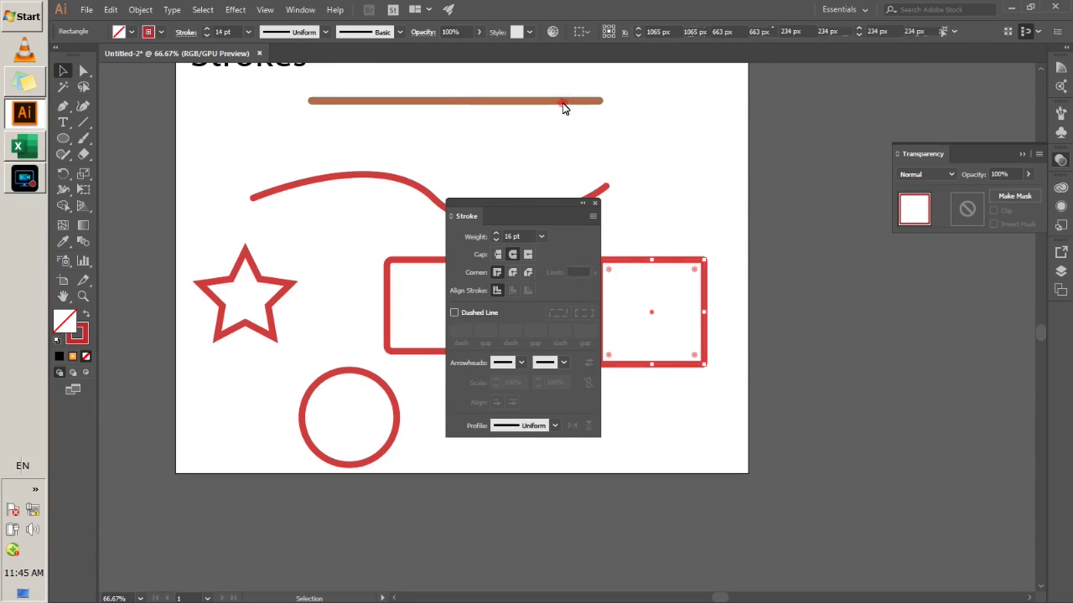
Add start and end arrowheads and set them to extend beyond the path's ends
left_click(504, 363)
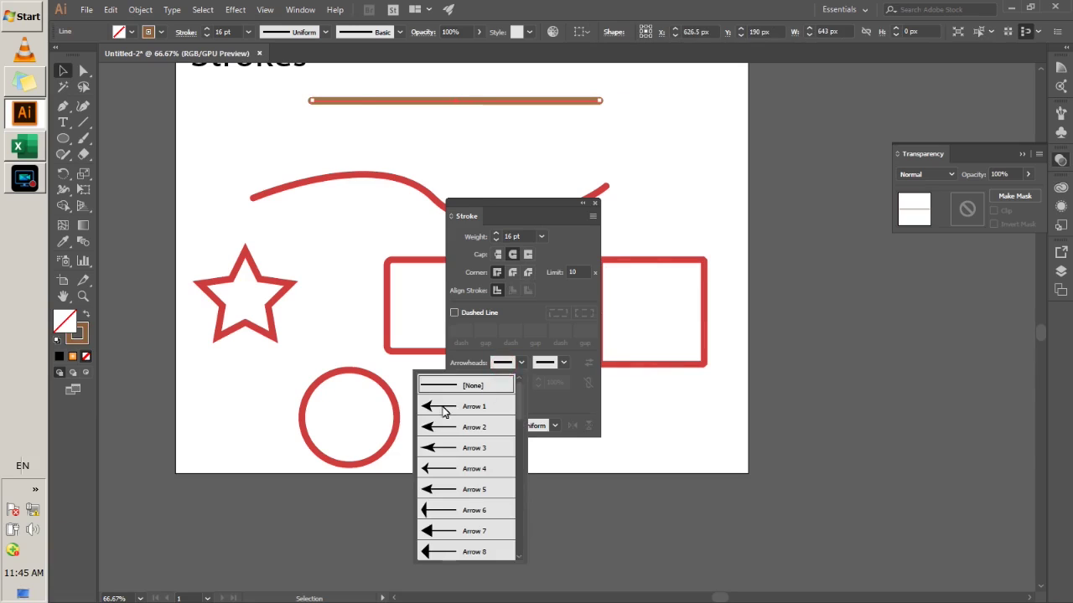
left_click(442, 411)
left_click(553, 363)
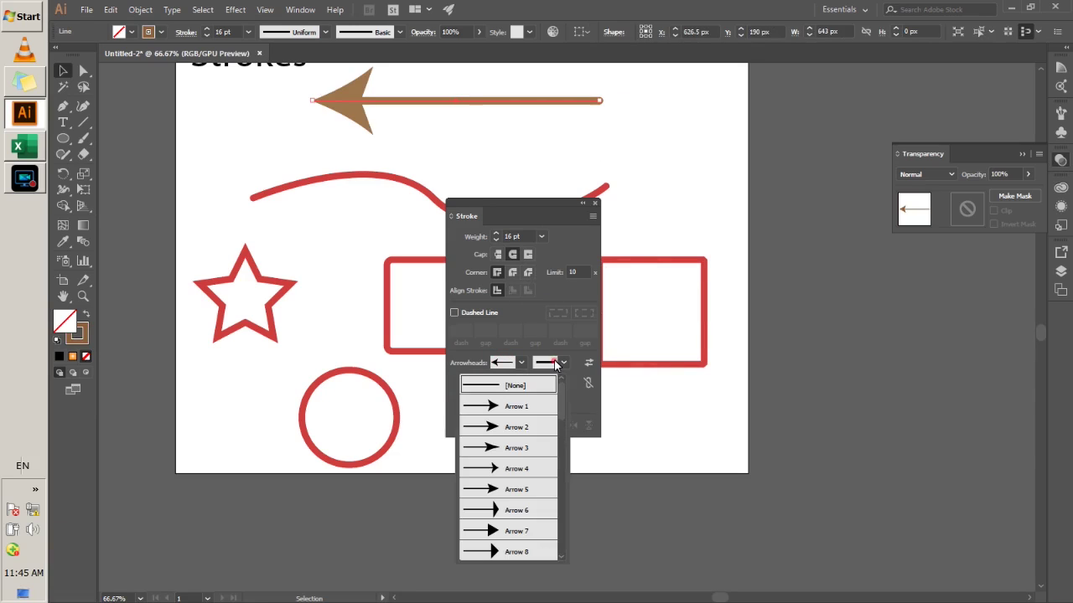
left_click(535, 516)
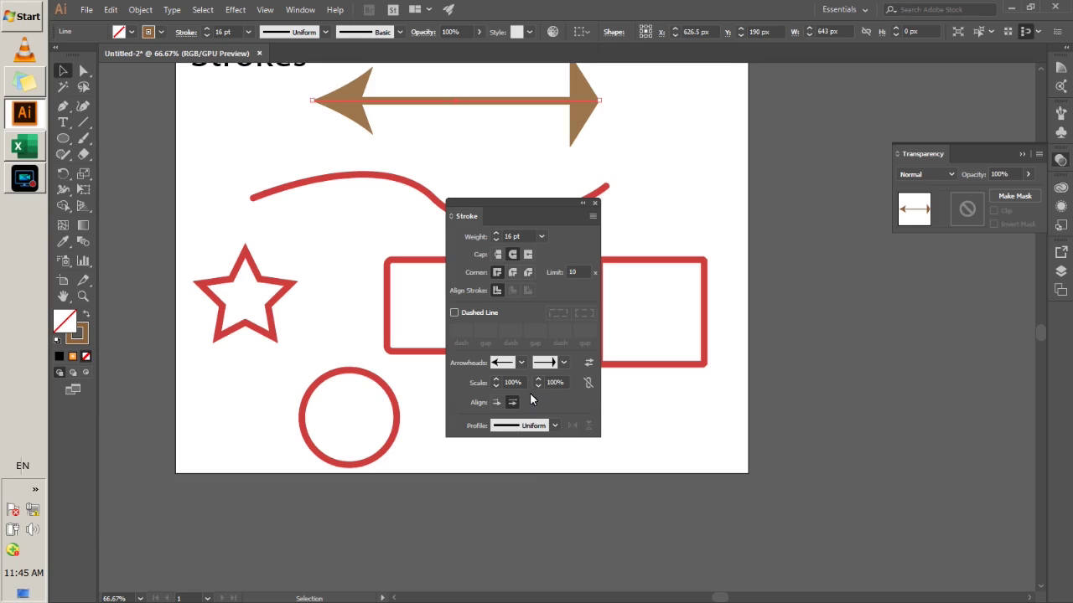
left_click(496, 403)
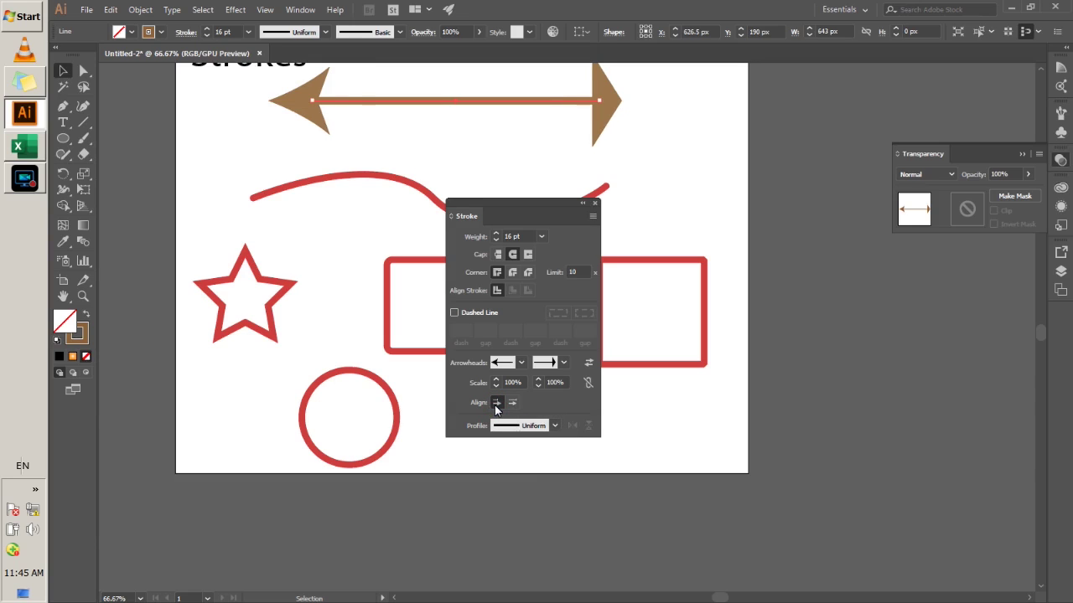
Align both arrowheads to the path ends and set their linked scale to 75%
left_click(513, 403)
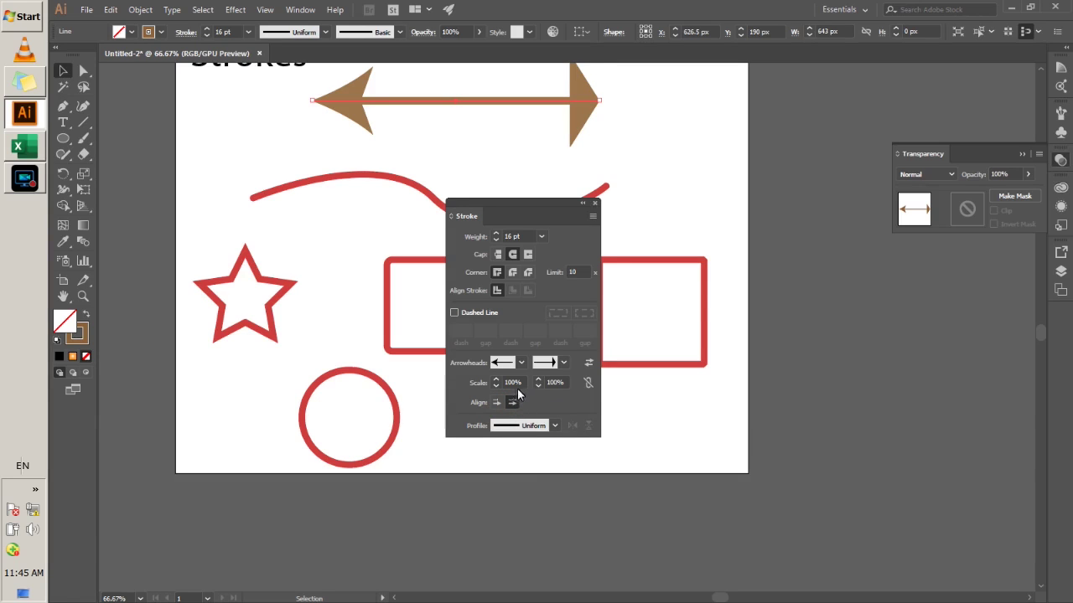
left_click(513, 383)
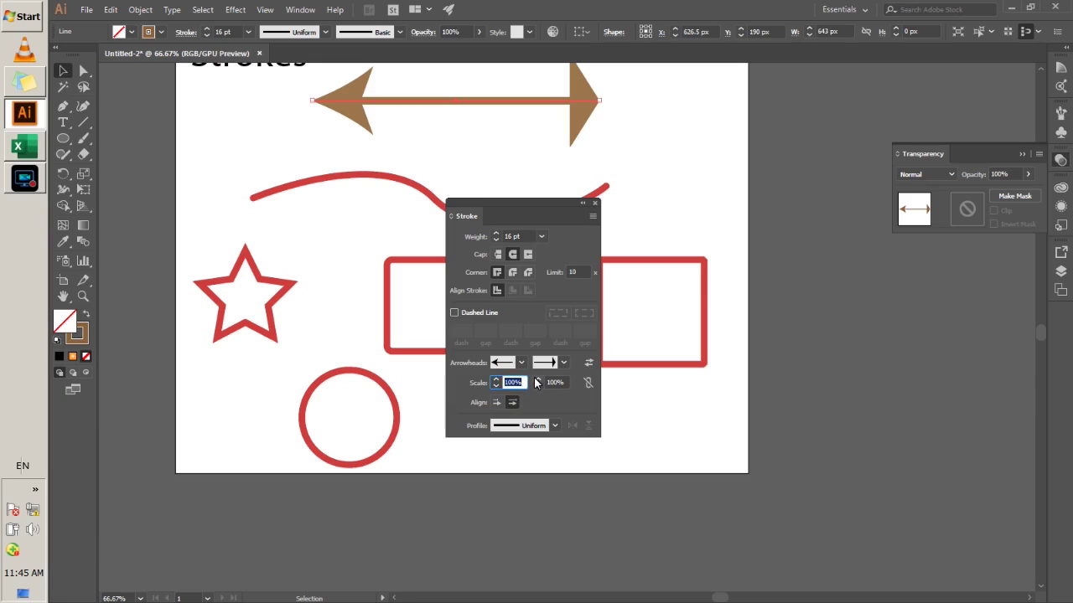
type("30")
key("Return")
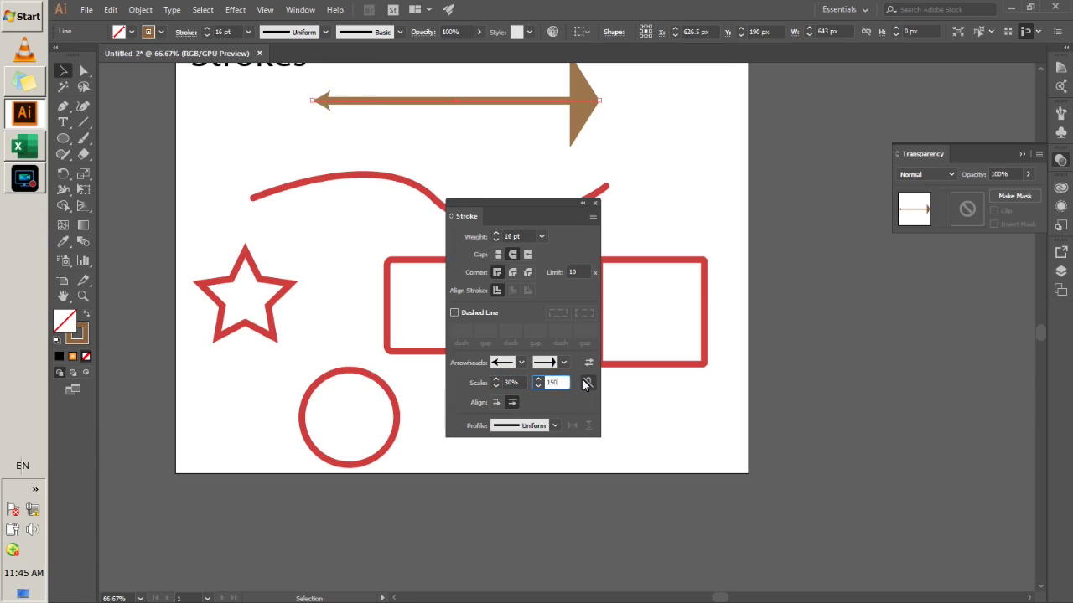
key("Return")
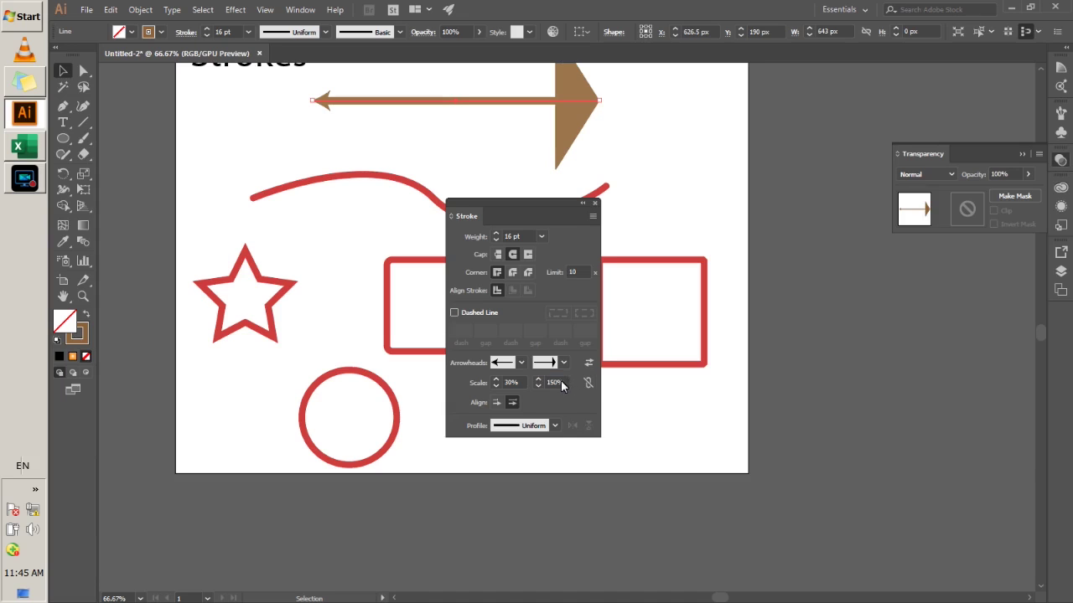
type("30")
key("Return")
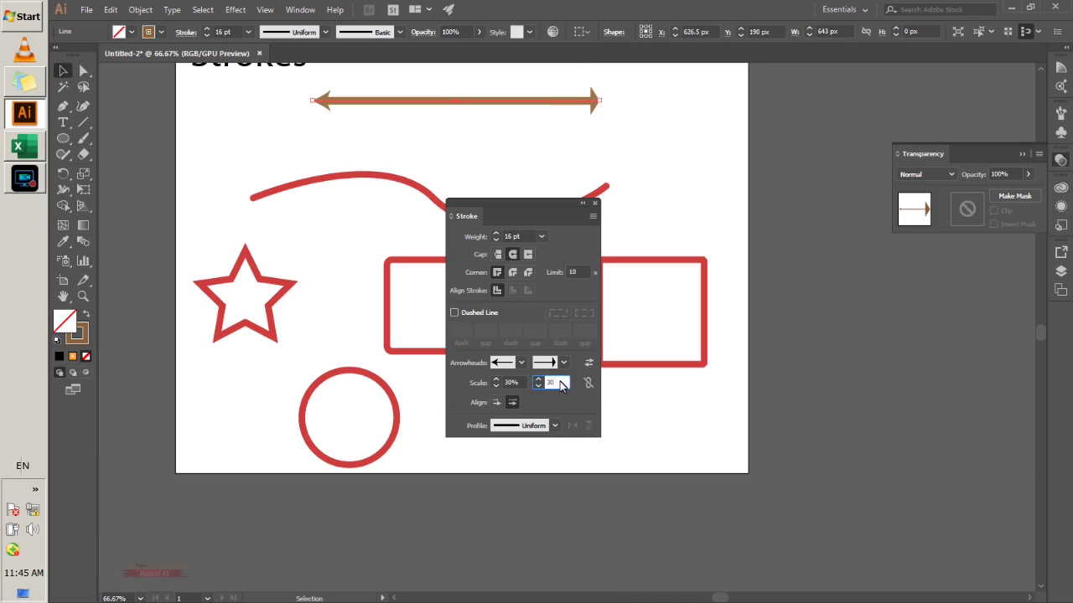
left_click(588, 383)
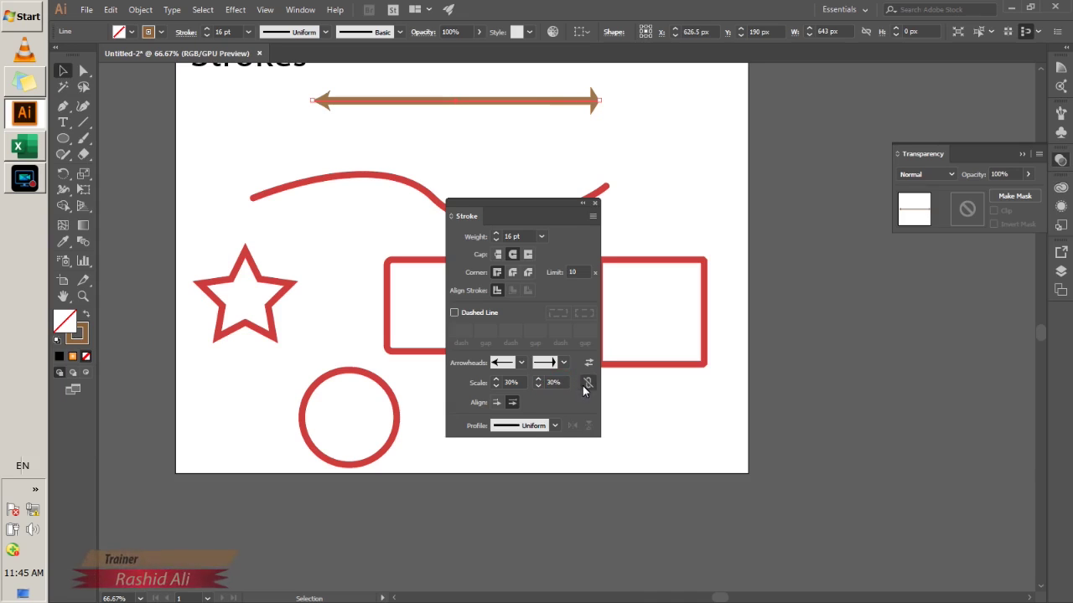
left_click(509, 383)
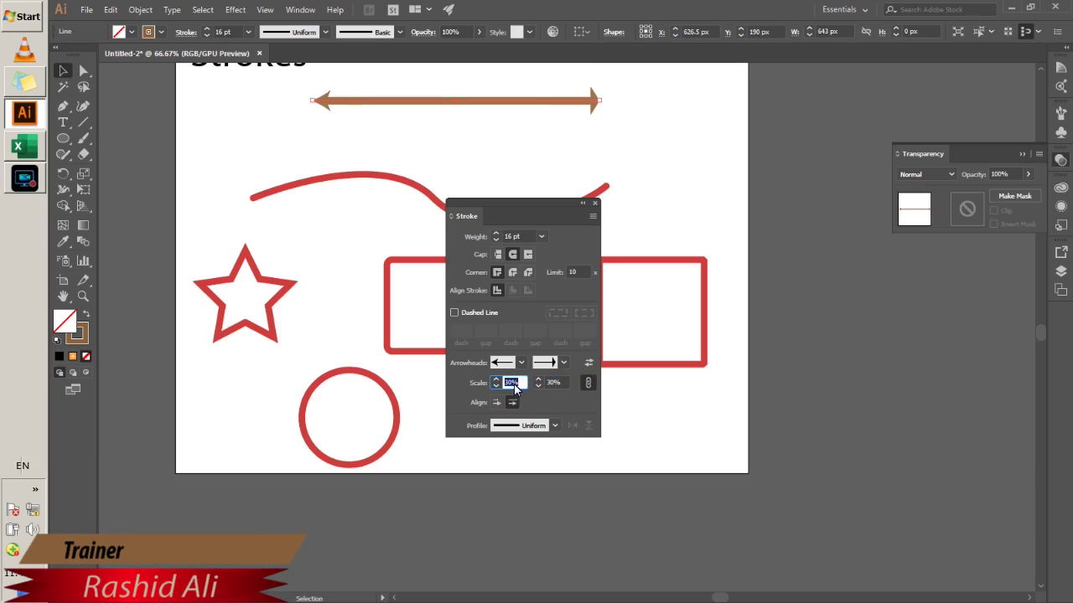
type("75")
key("Return")
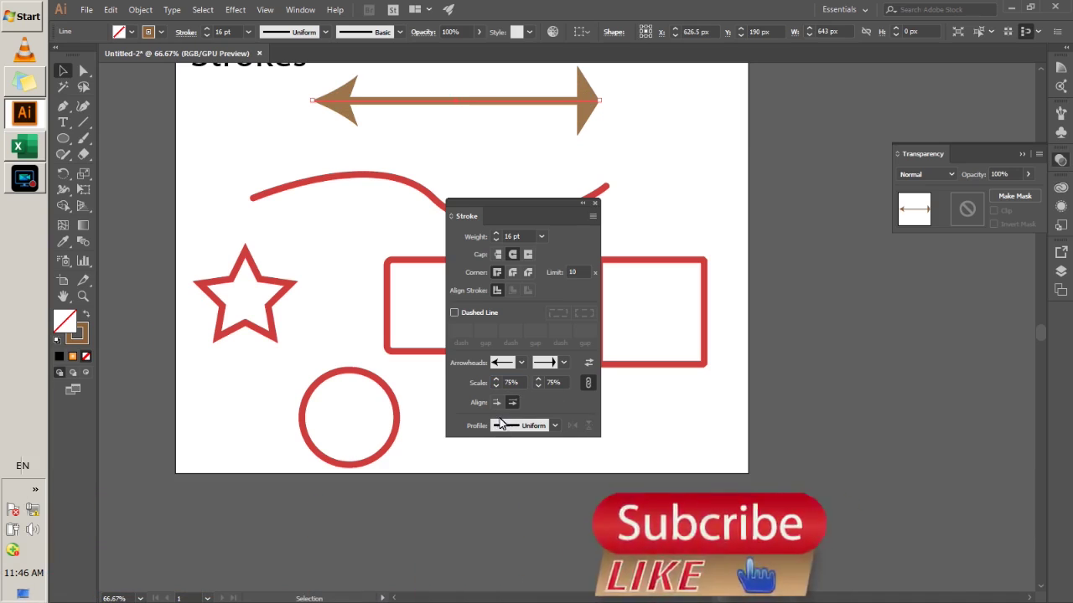
Select the red wavy curve and try the tapered and wavy width profiles on it
left_click(353, 180)
left_click_drag(505, 202, 770, 230)
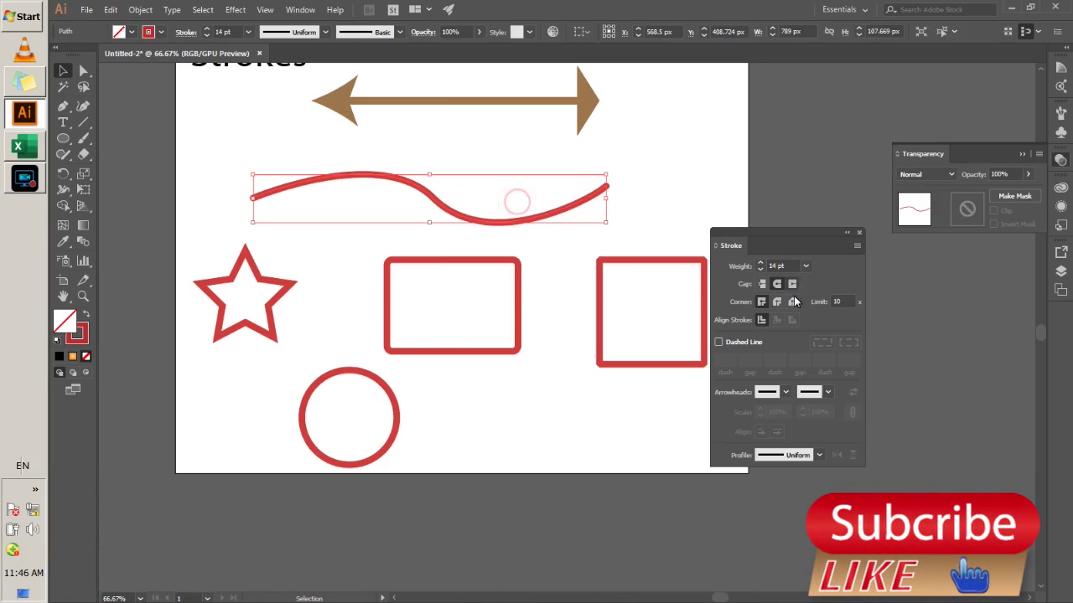
left_click(783, 455)
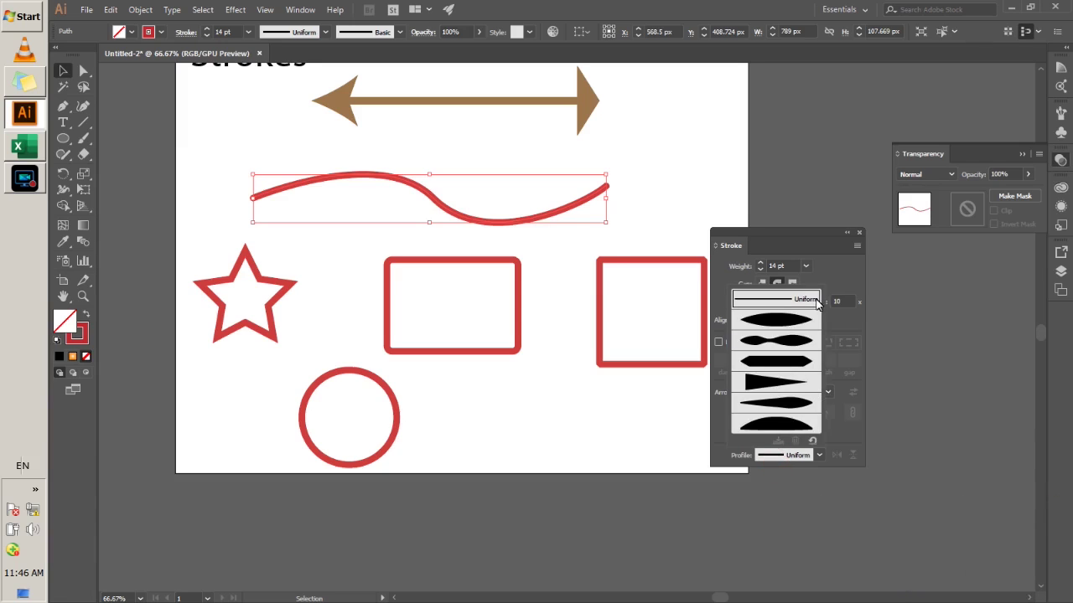
left_click(801, 317)
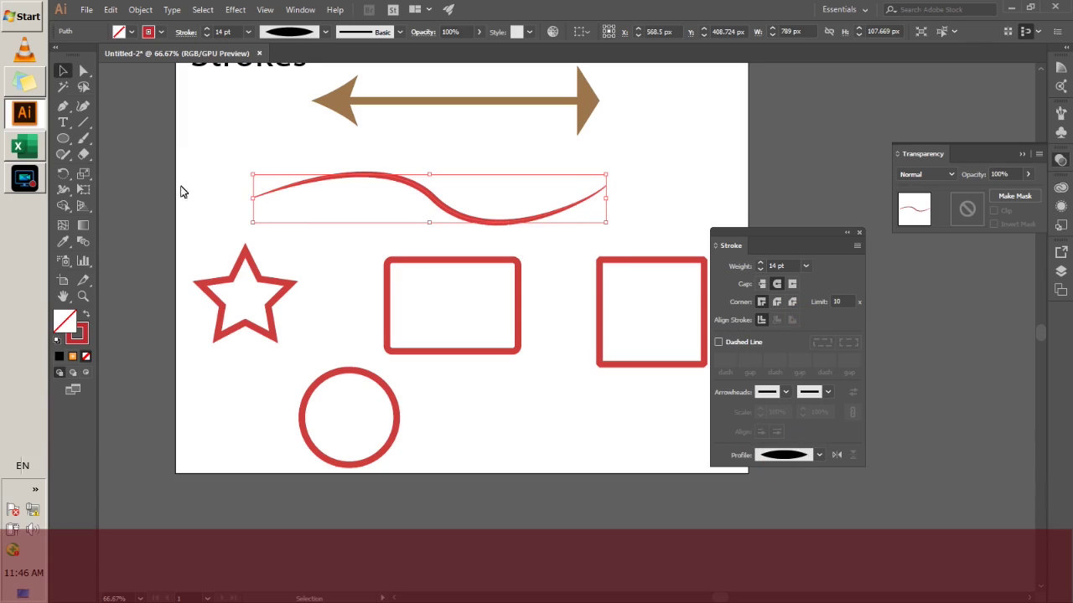
left_click(753, 456)
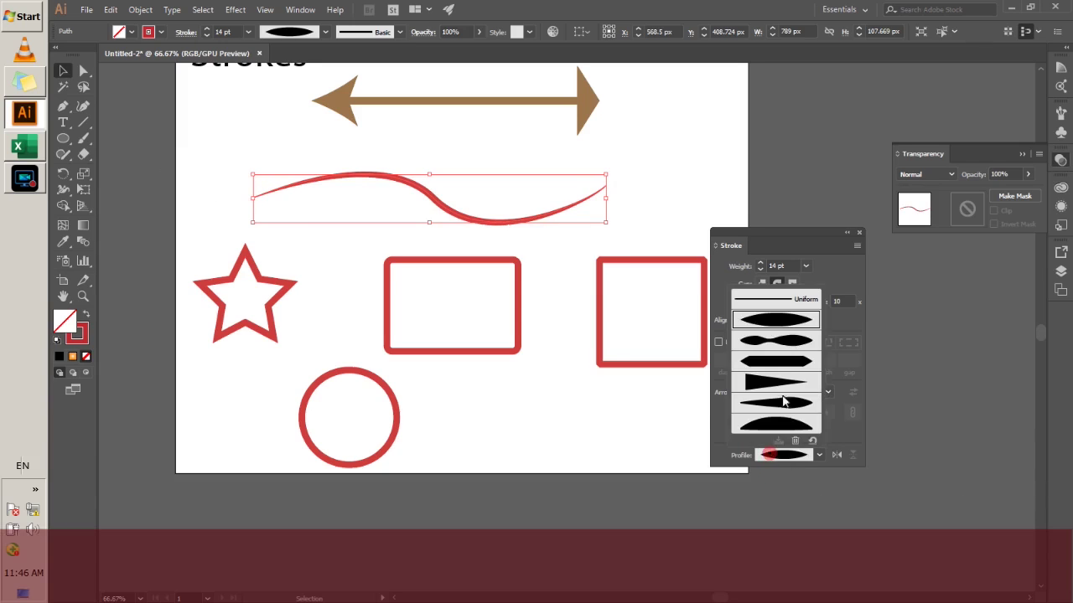
left_click(791, 344)
Try the remaining width profiles and settle on the dome-shaped profile
left_click(772, 455)
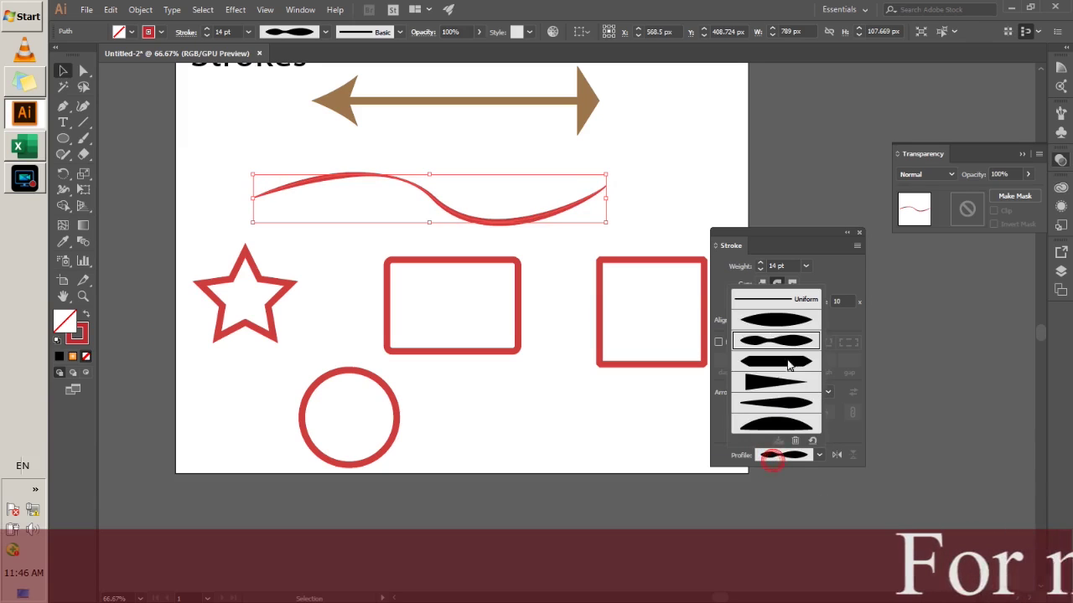
left_click(775, 361)
left_click(778, 455)
left_click(776, 384)
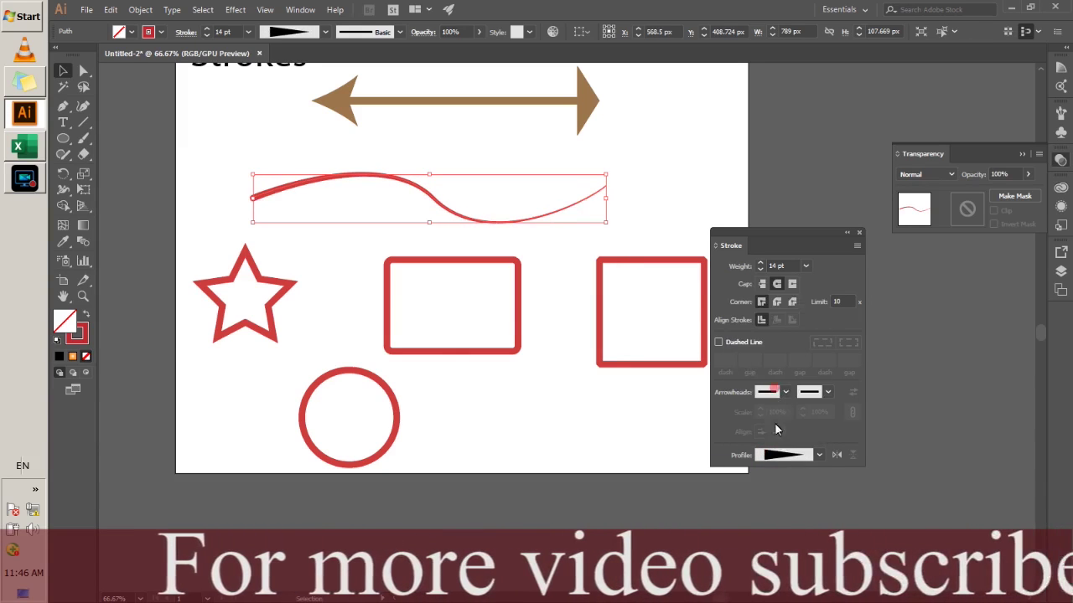
left_click(777, 455)
left_click(775, 402)
left_click(777, 454)
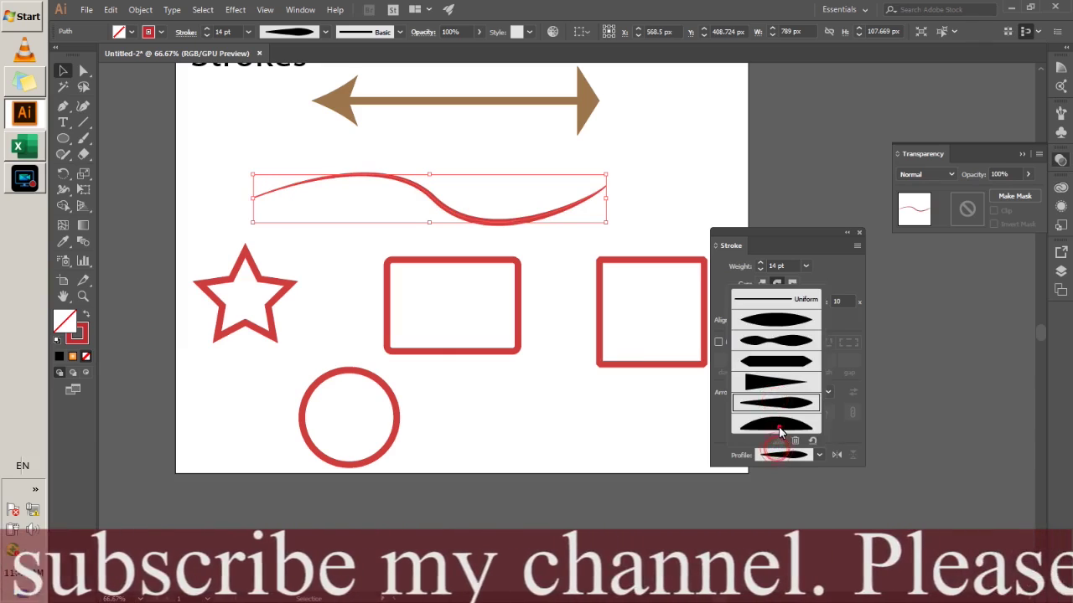
left_click(776, 424)
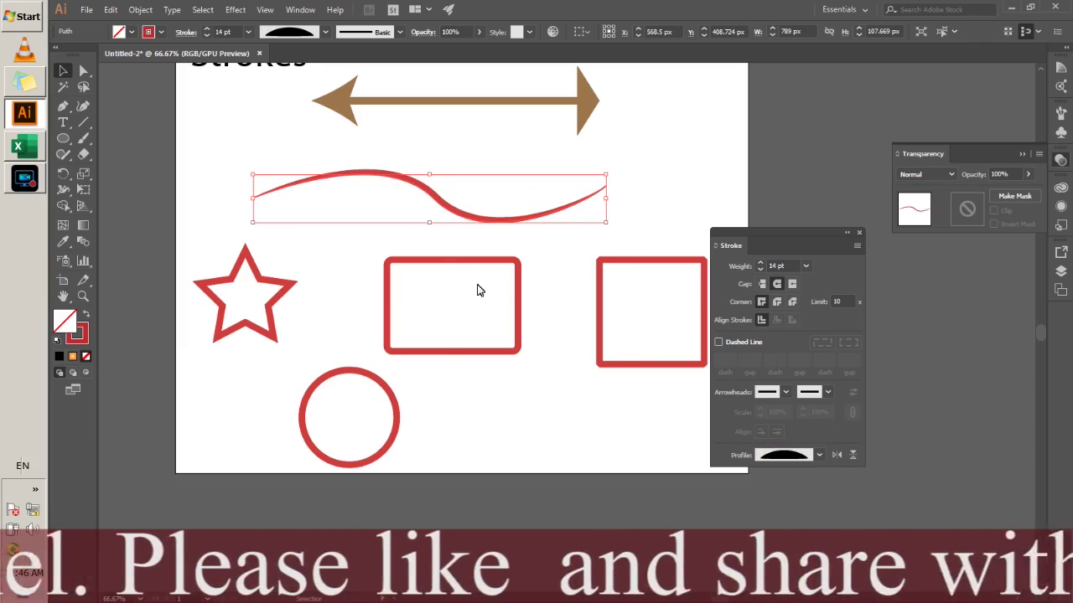
Give the right square's stroke the triangular Width Profile 4
left_click(605, 265)
left_click(779, 455)
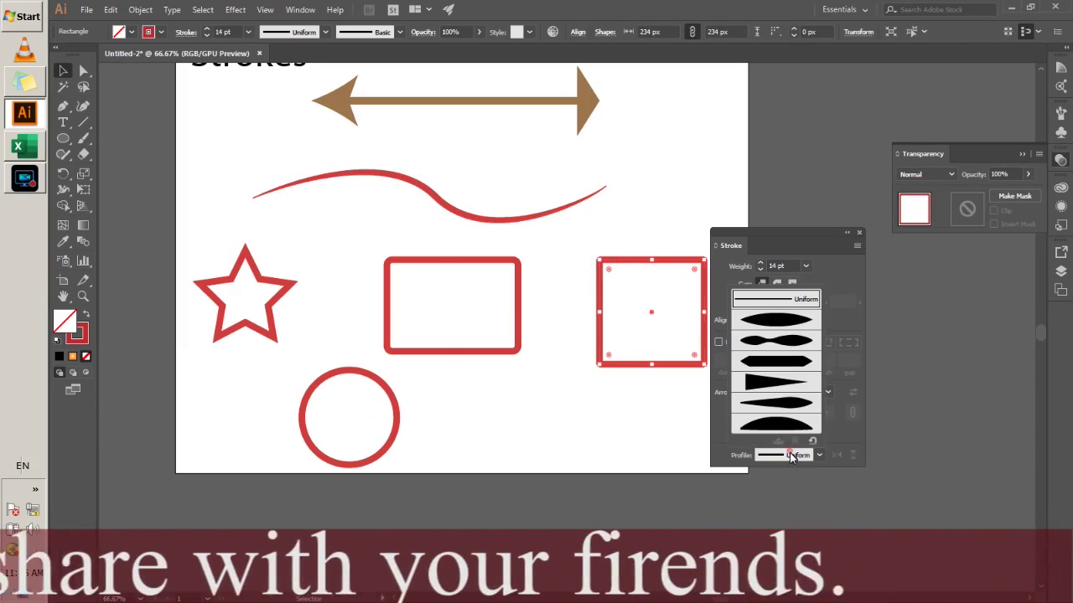
left_click(782, 394)
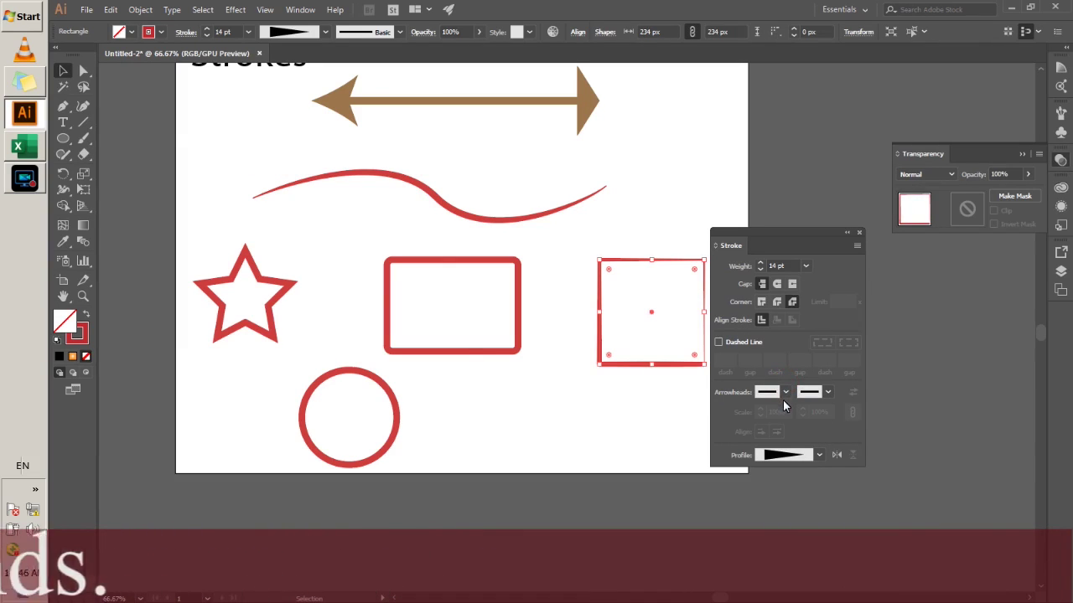
Give the rounded rectangle's stroke the wavy width profile, then deselect it
left_click(473, 348)
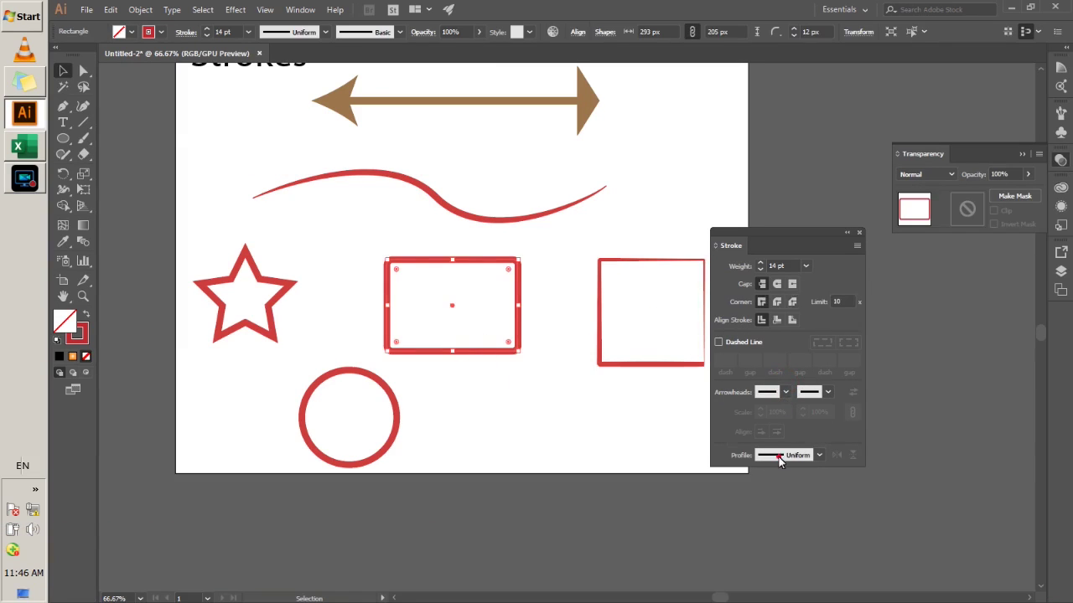
left_click(778, 455)
left_click(793, 342)
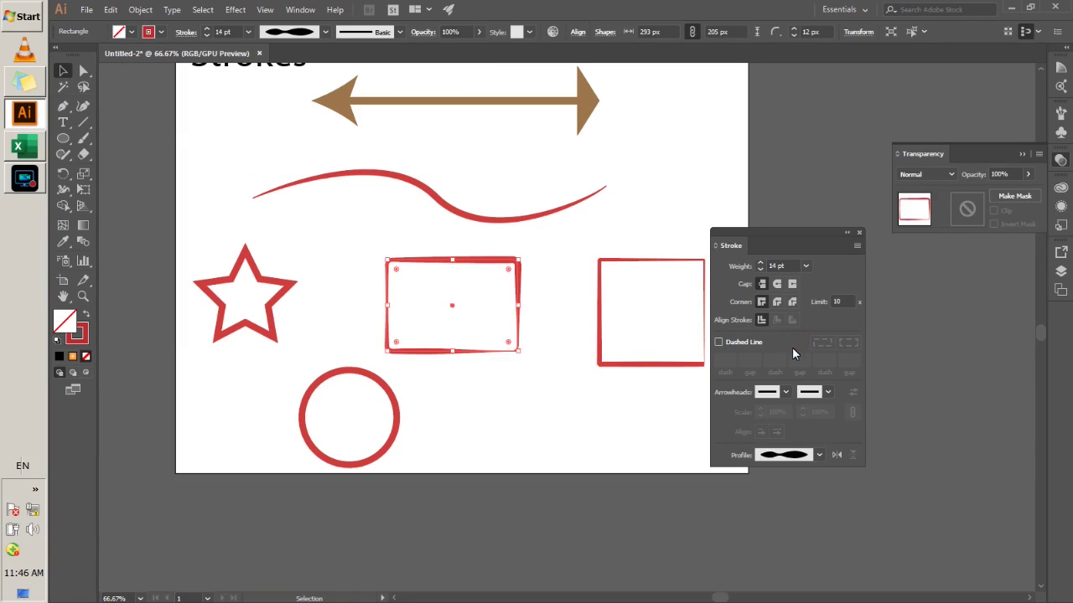
scroll(427, 271, "up", 2)
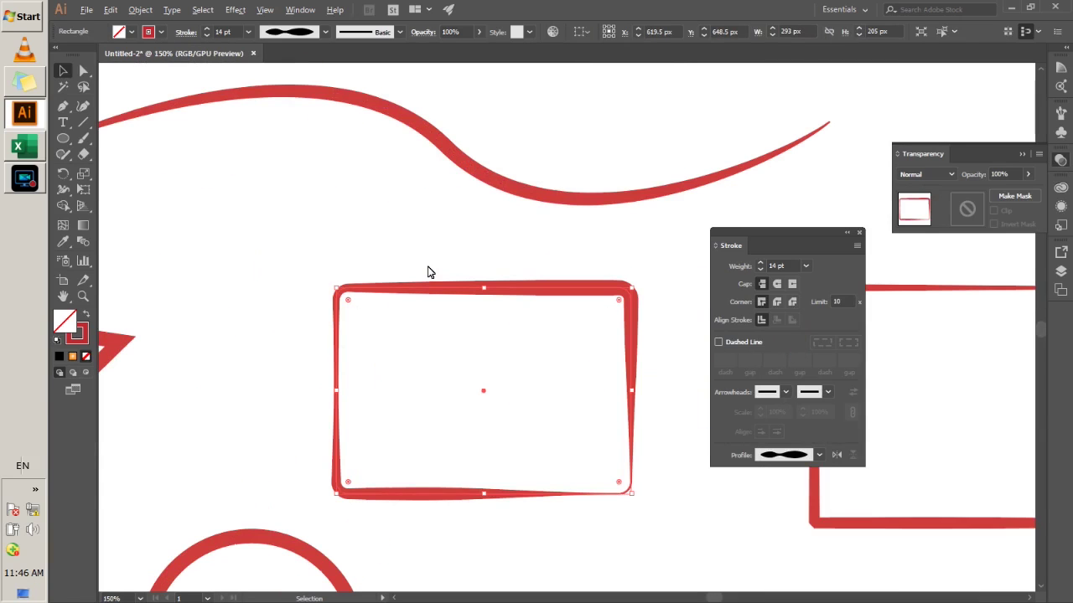
scroll(427, 276, "down", 1)
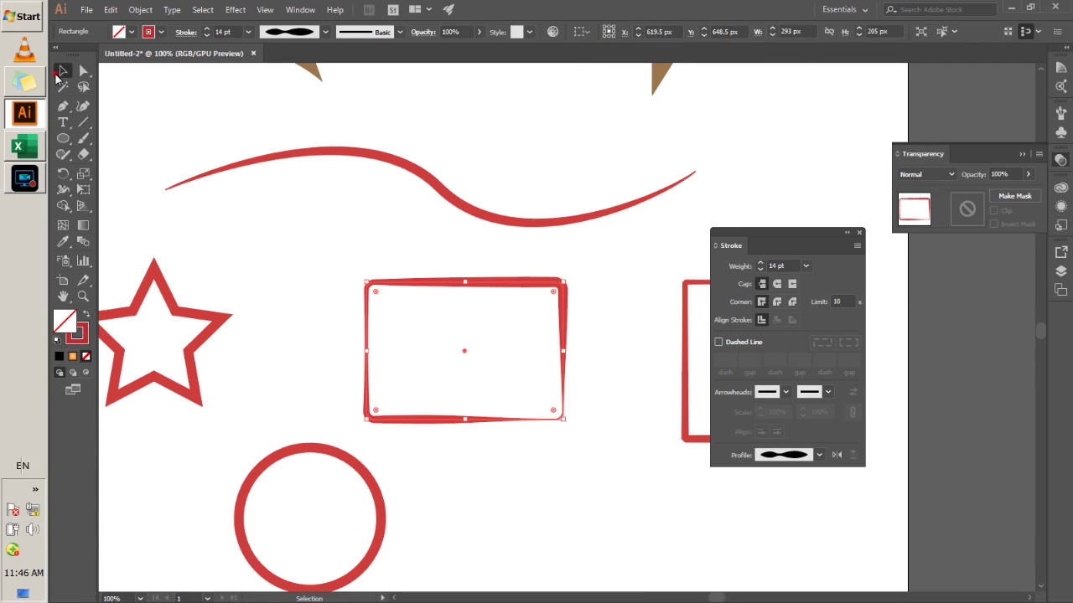
left_click(225, 190)
left_click(273, 256)
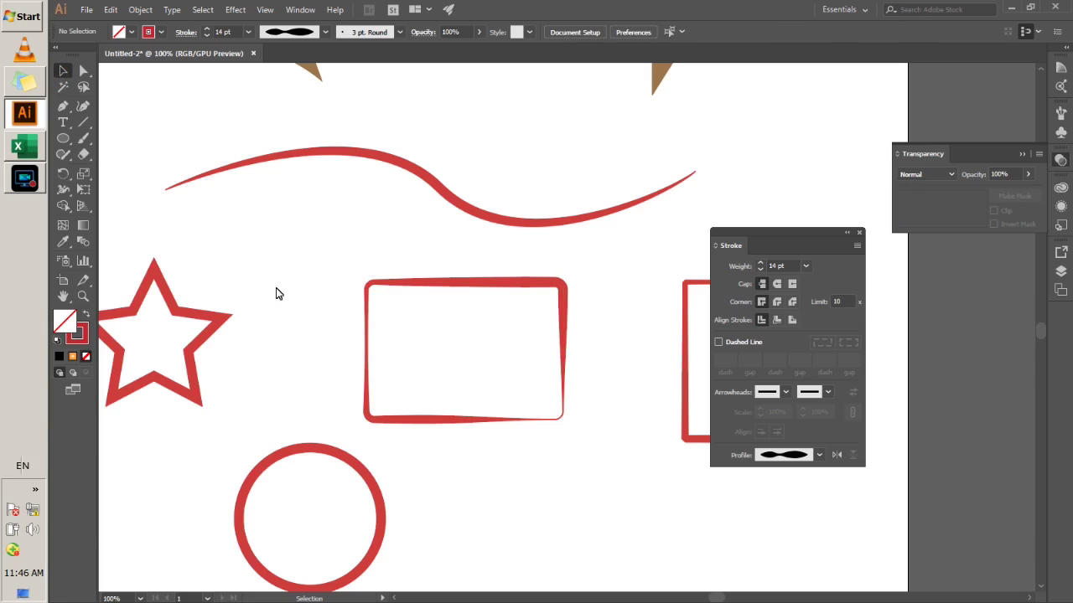
Give the star's stroke the triangular Width Profile 4
left_click(130, 289)
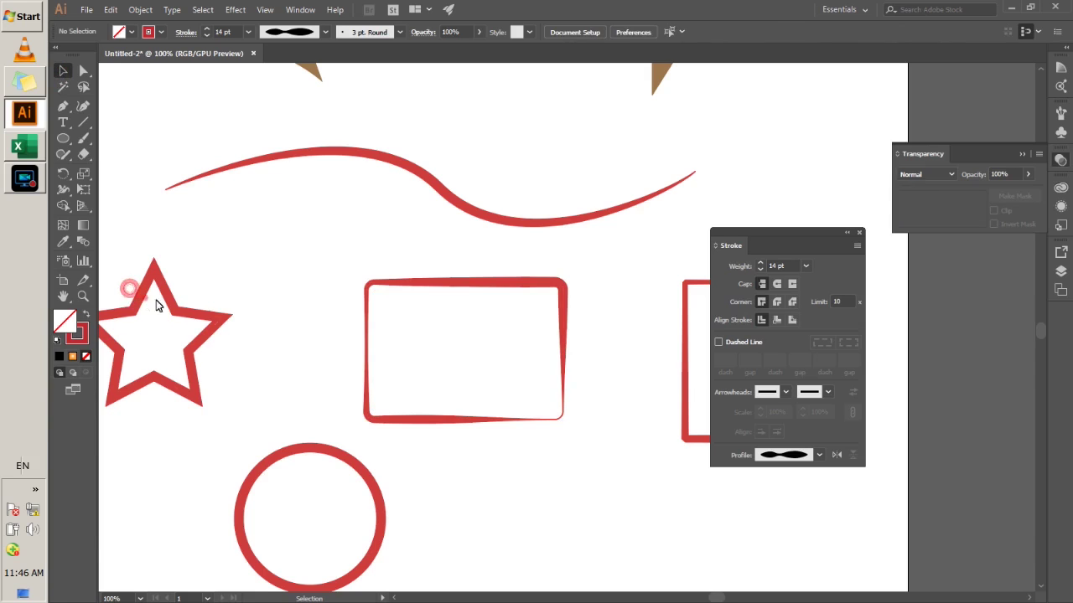
left_click(217, 319)
left_click(818, 455)
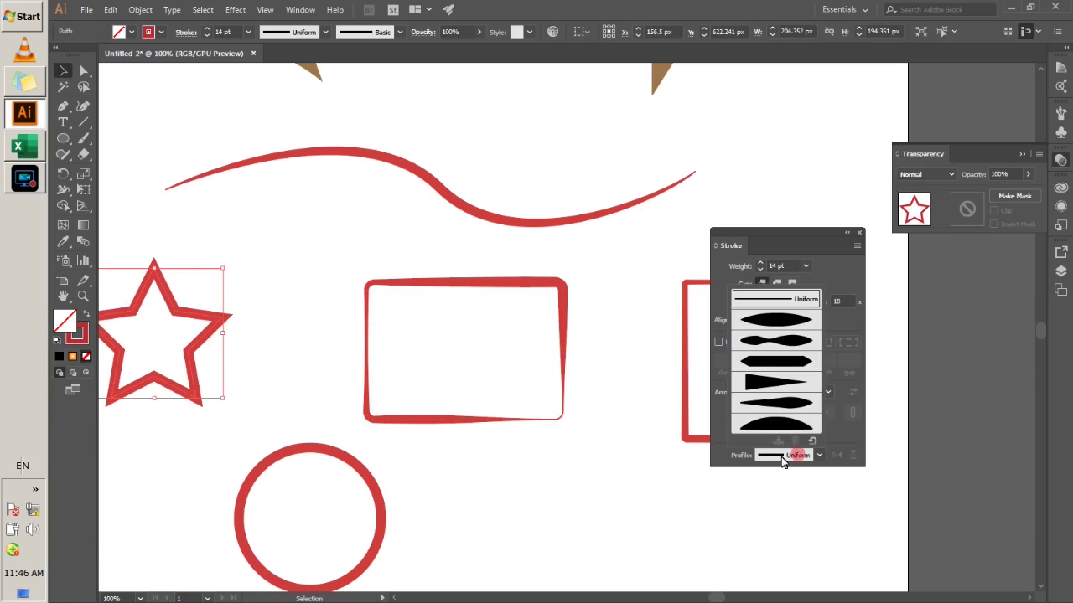
left_click(767, 383)
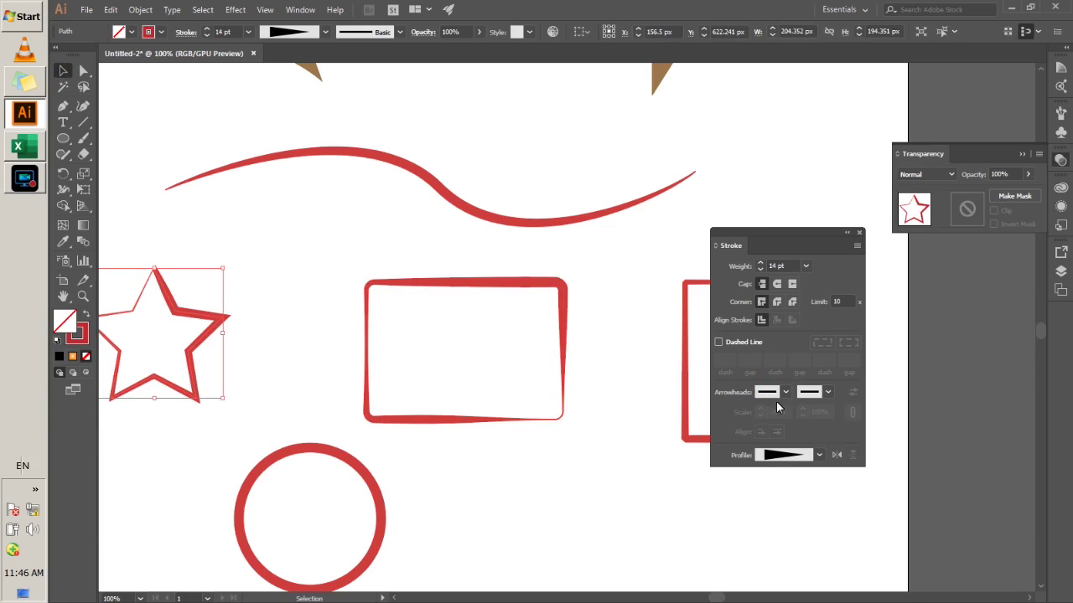
Give the circle's stroke the dome-shaped width profile, then deselect it
left_click(343, 460)
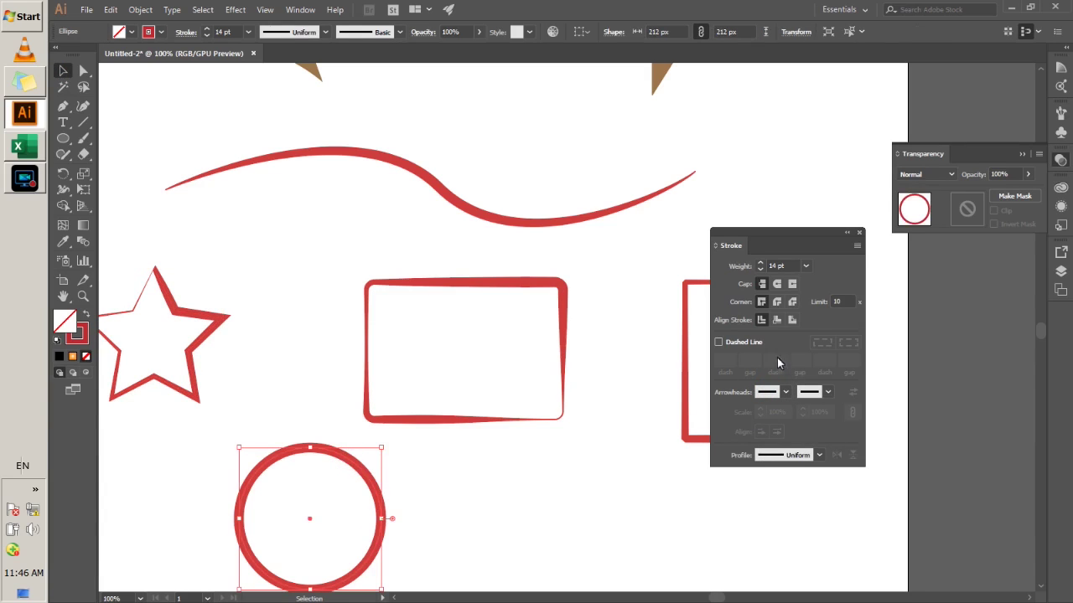
left_click(792, 454)
left_click(759, 421)
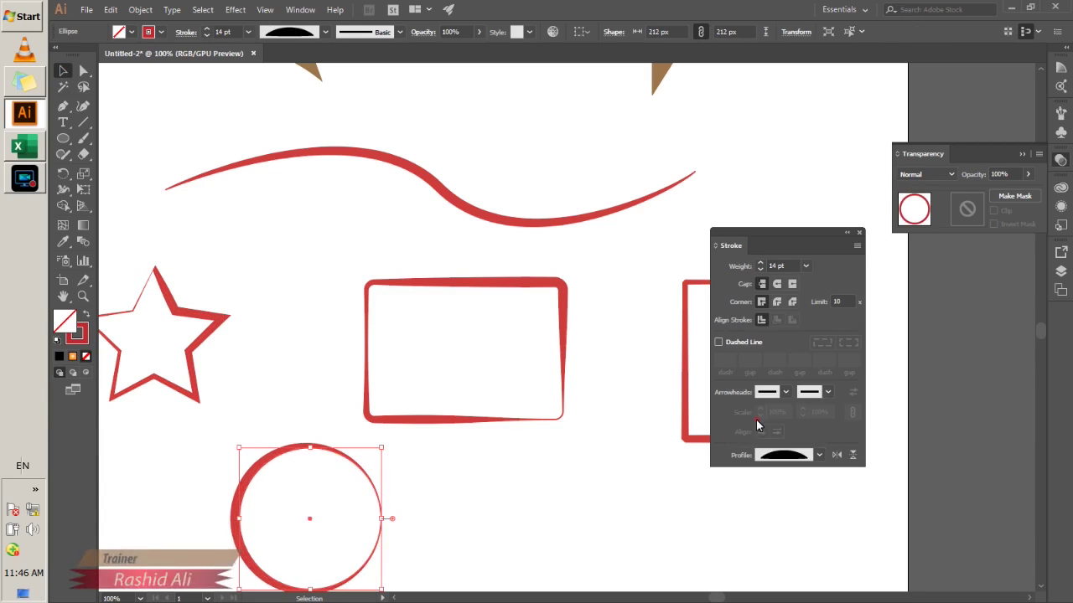
left_click(582, 449)
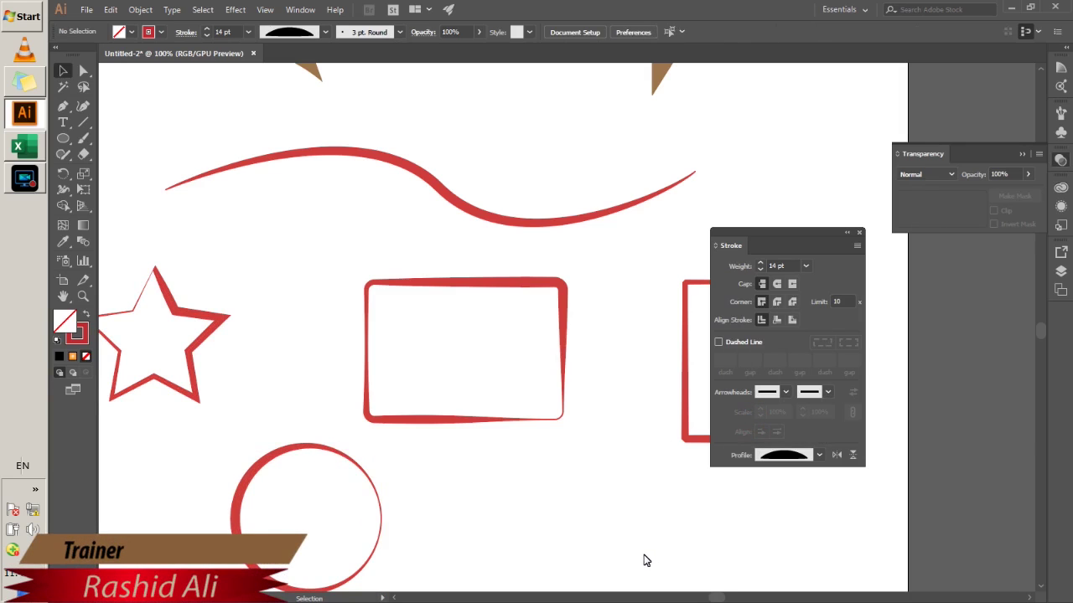
scroll(488, 325, "down", 2)
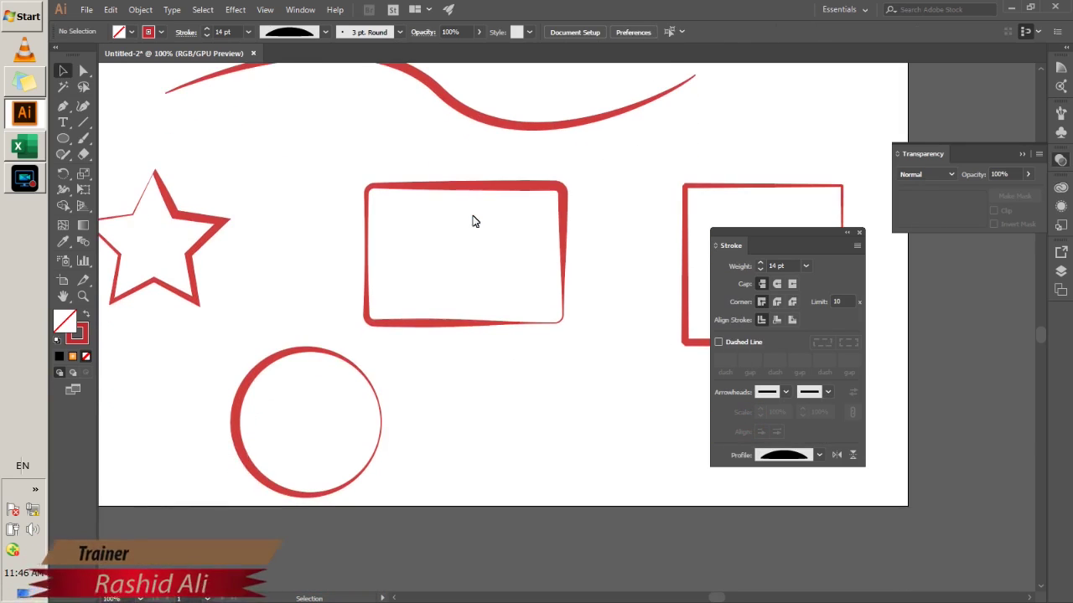
scroll(419, 210, "down", 3)
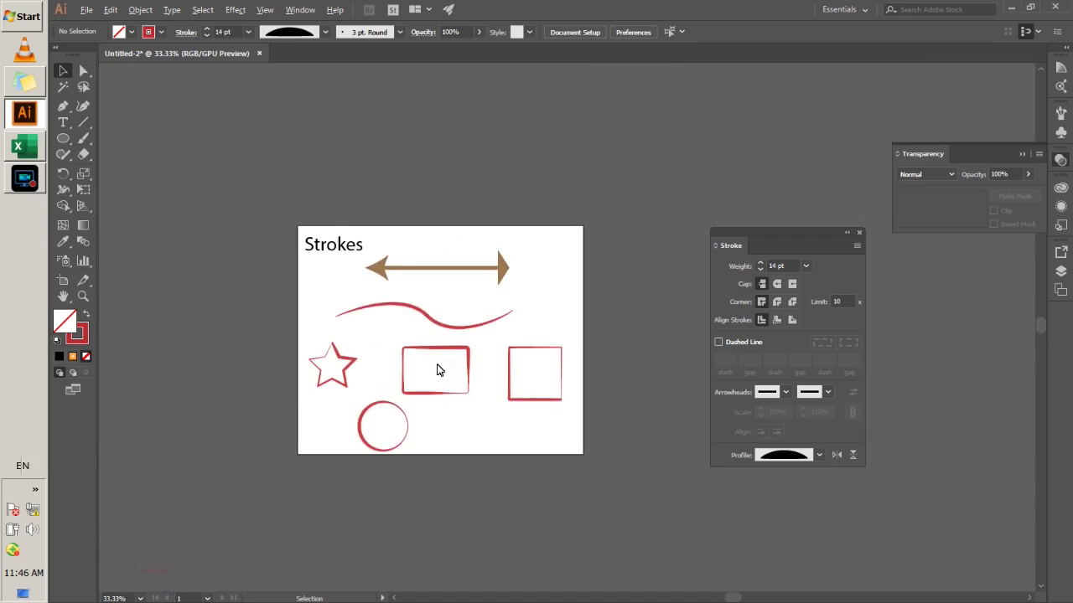
scroll(436, 360, "up", 3)
scroll(437, 301, "down", 1)
left_click(436, 268)
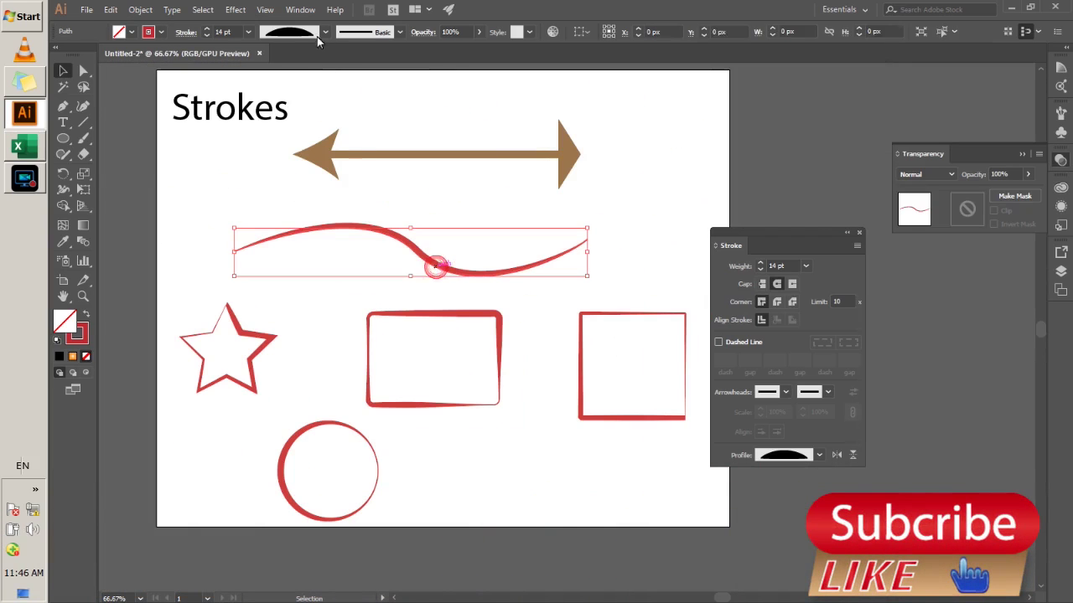
left_click(326, 32)
left_click(395, 35)
left_click(399, 34)
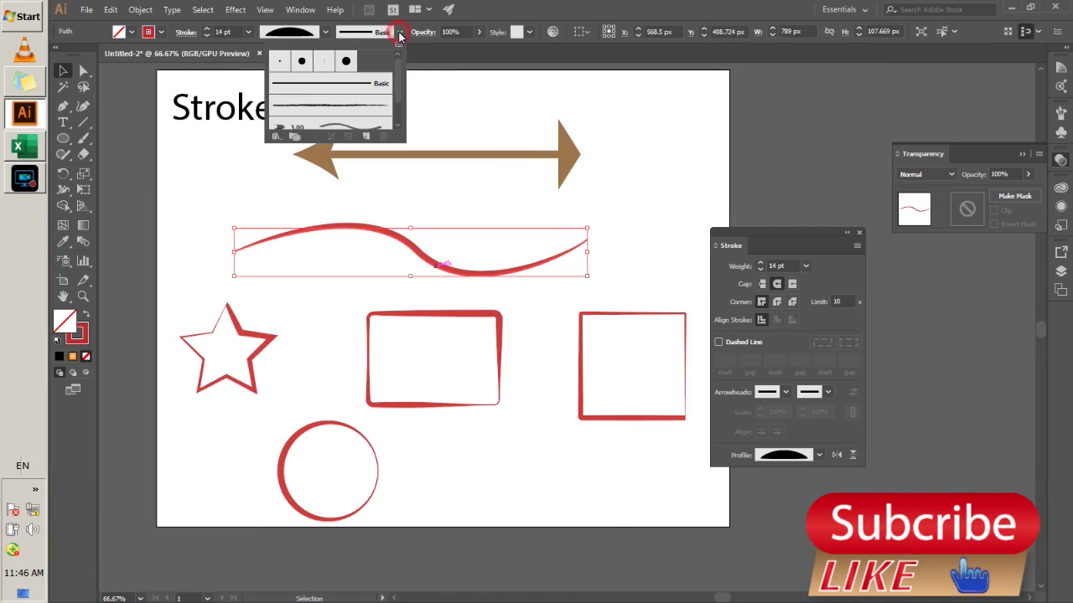
left_click(400, 35)
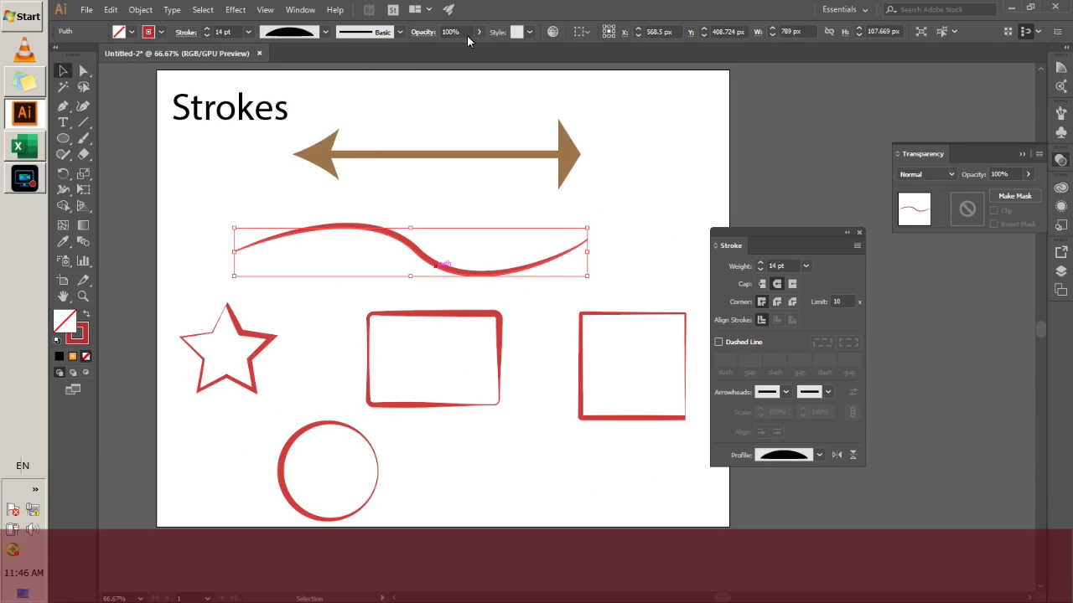
left_click(479, 34)
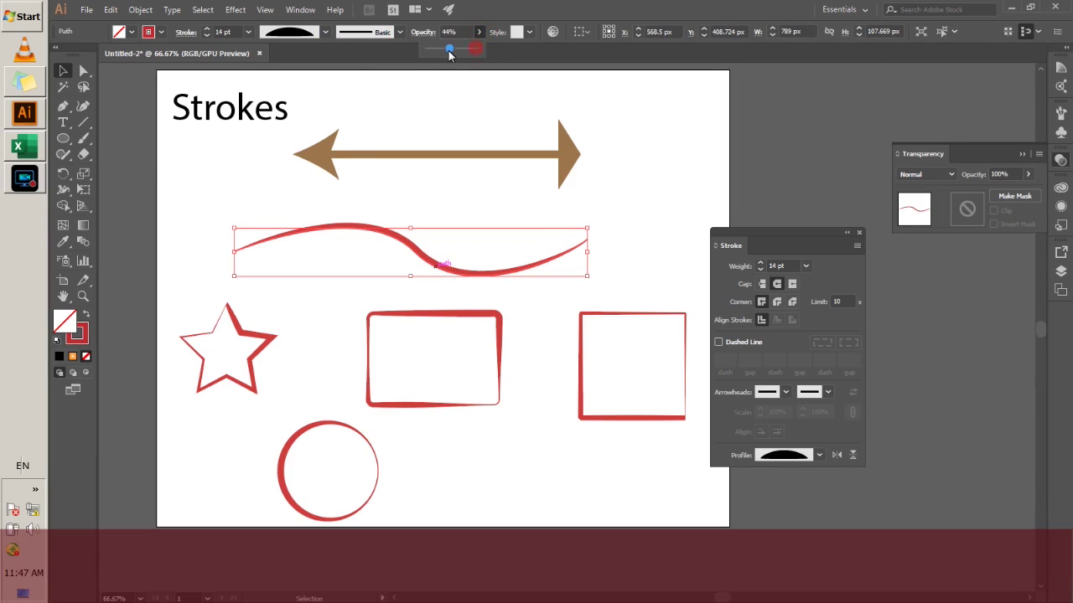
left_click_drag(449, 51, 508, 59)
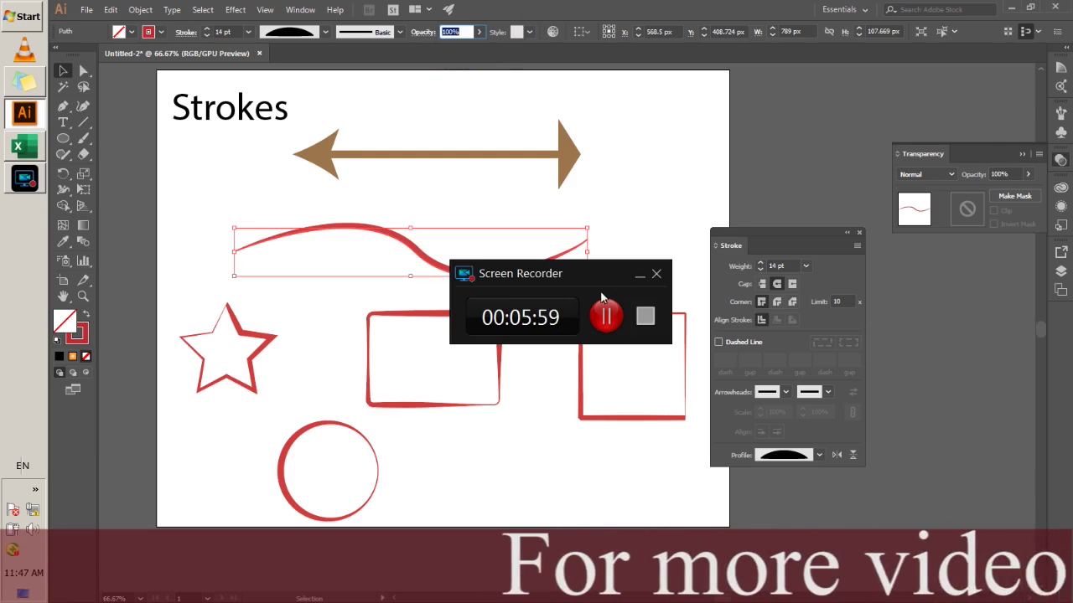
left_click(642, 168)
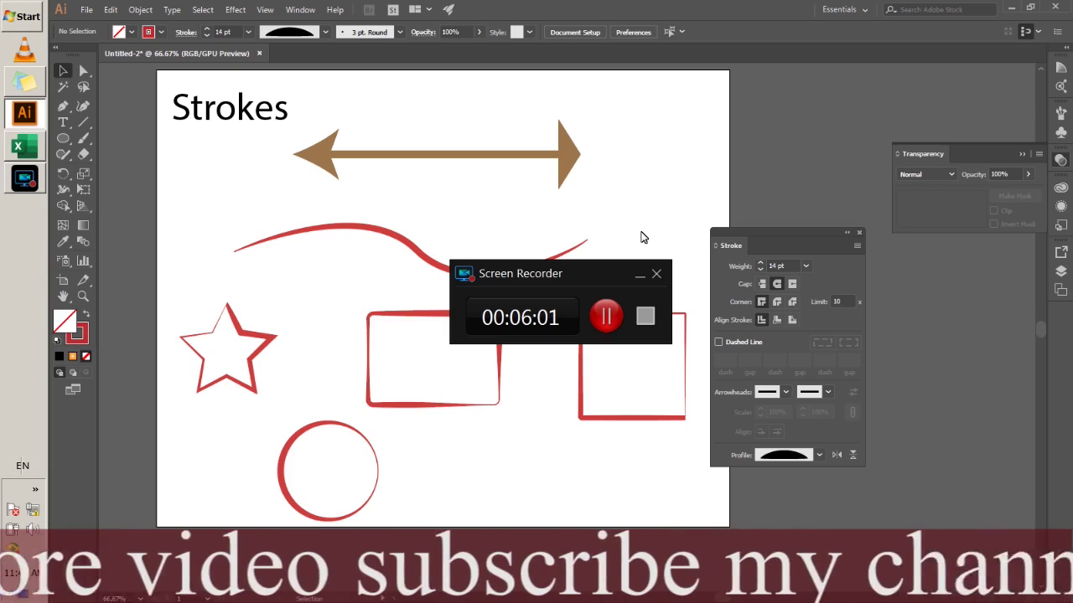